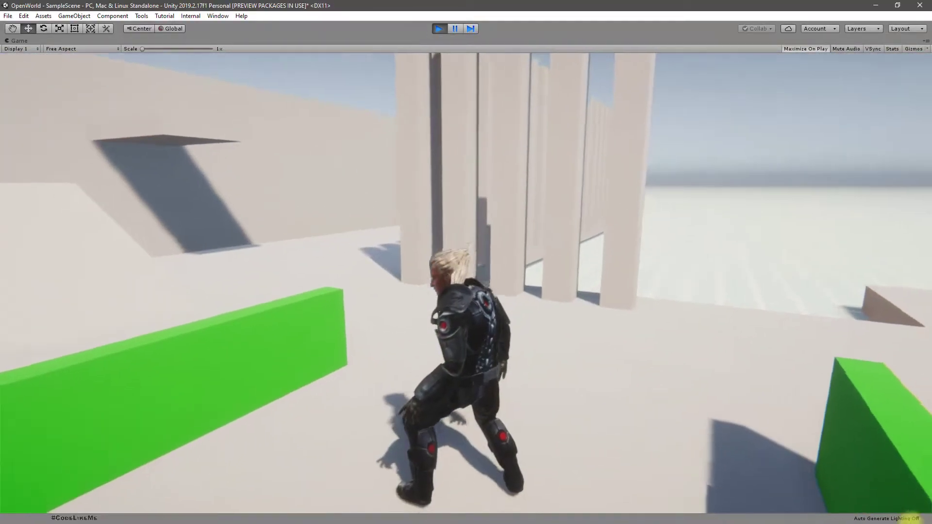
# Step: Vault the character over the nearest green wall, turn it around, and vault over the wall again from the other side
pyautogui.press('w')
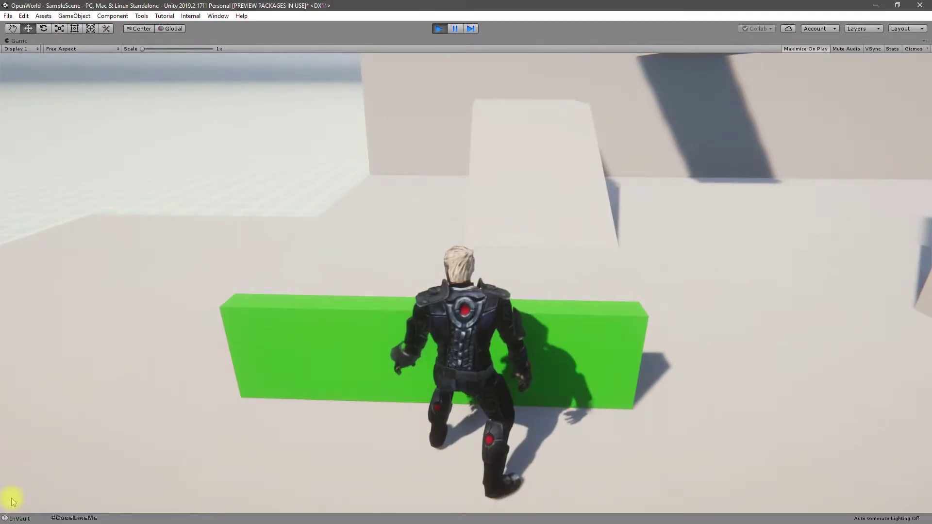
pyautogui.press('space')
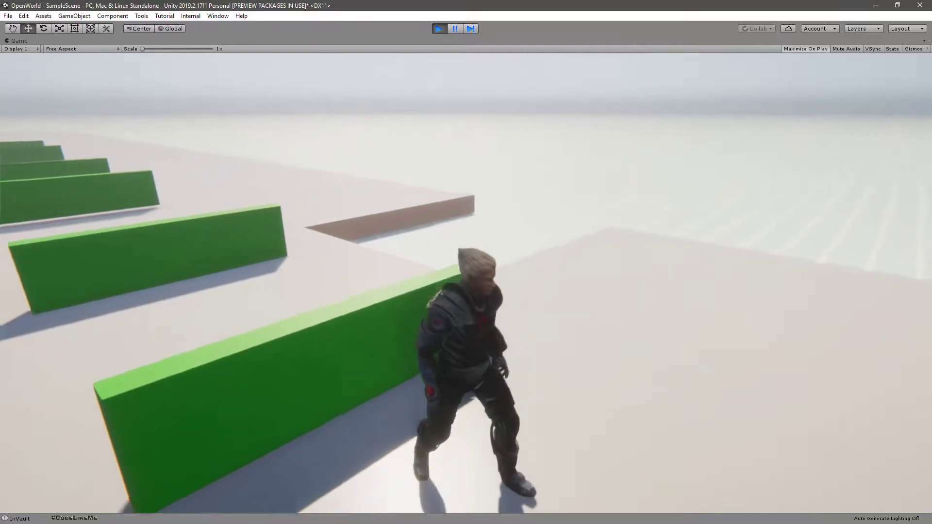
pyautogui.press('s')
pyautogui.press('d')
pyautogui.press('a')
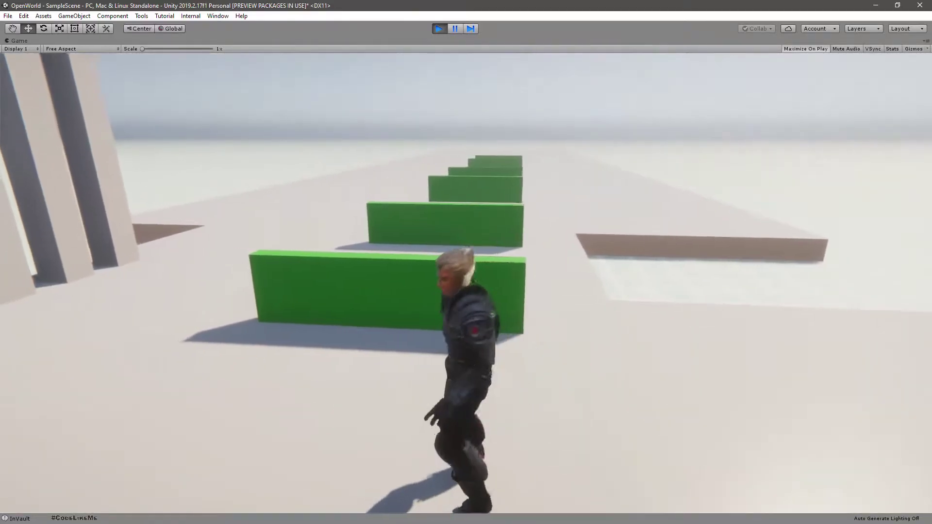
pyautogui.press('w')
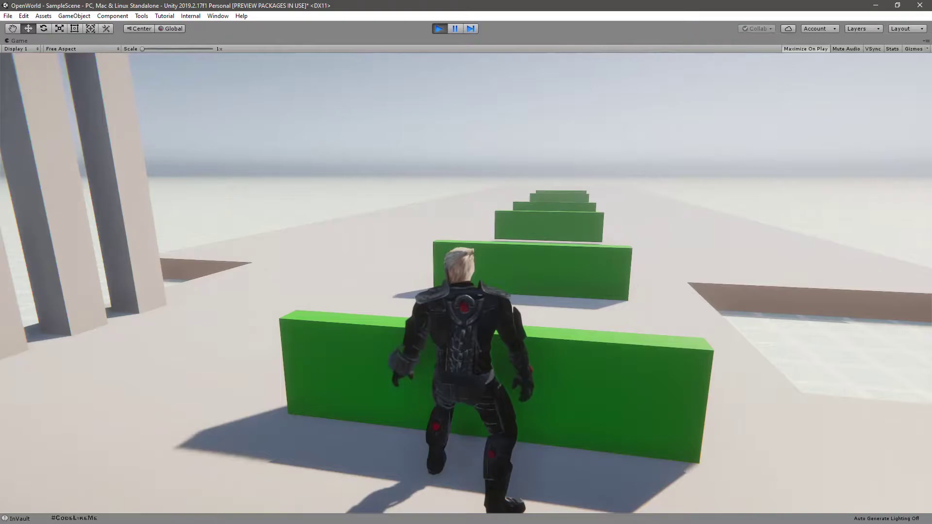
pyautogui.press('space')
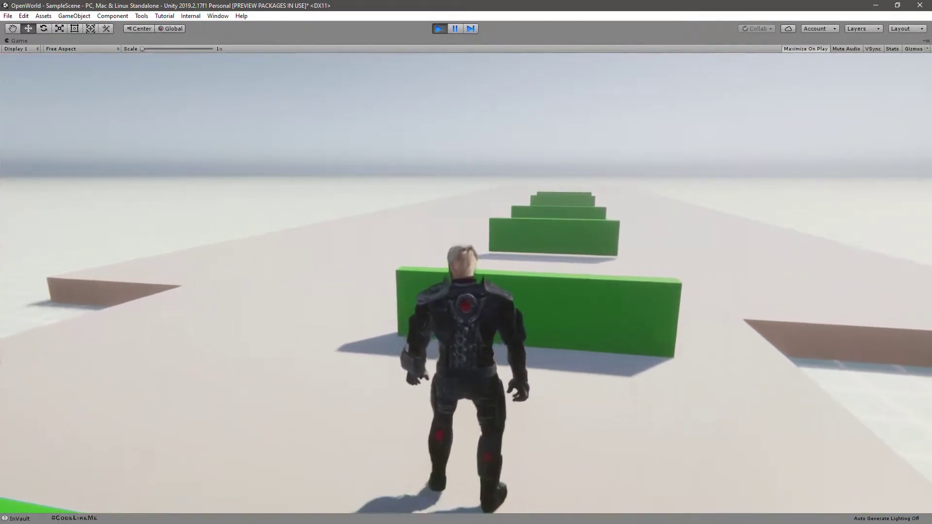
# Step: Run the character along the row of green walls away from the buildings, vaulting over each remaining wall
pyautogui.press('w')
pyautogui.press('space')
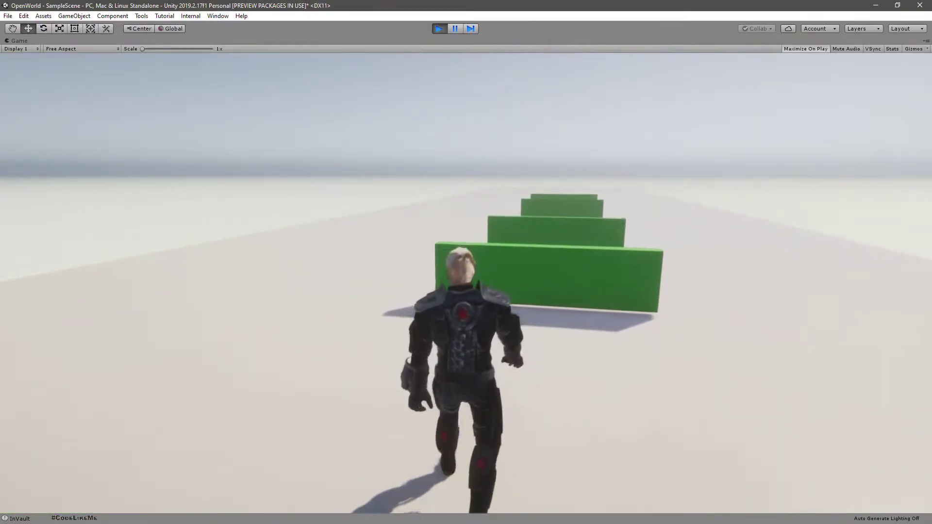
pyautogui.press('space')
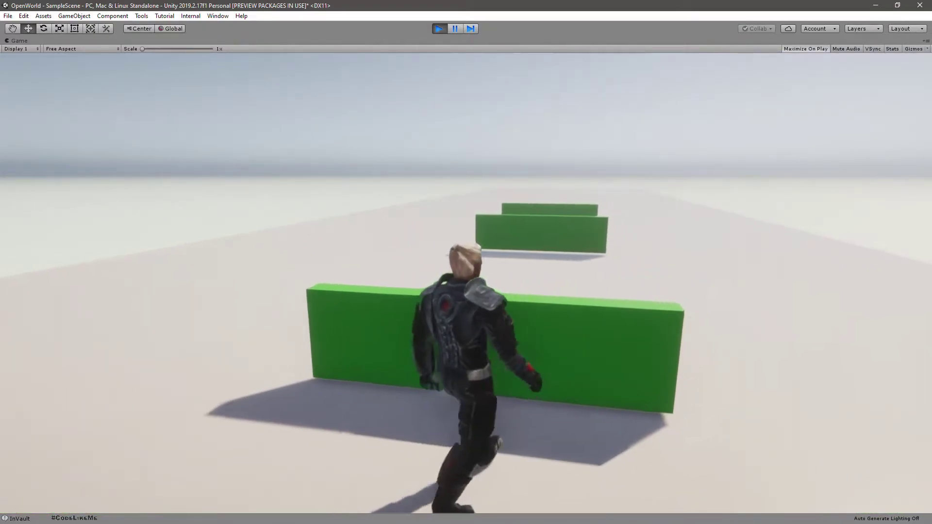
pyautogui.press('space')
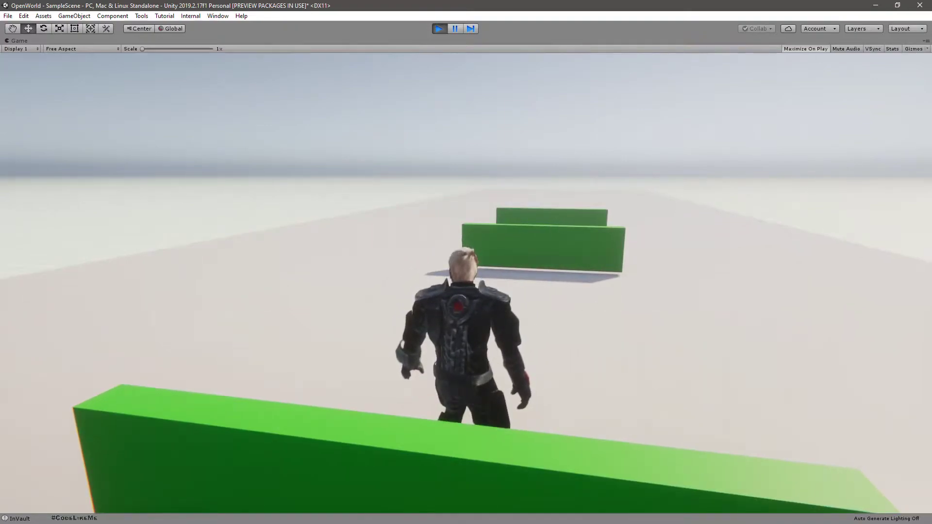
pyautogui.press('w')
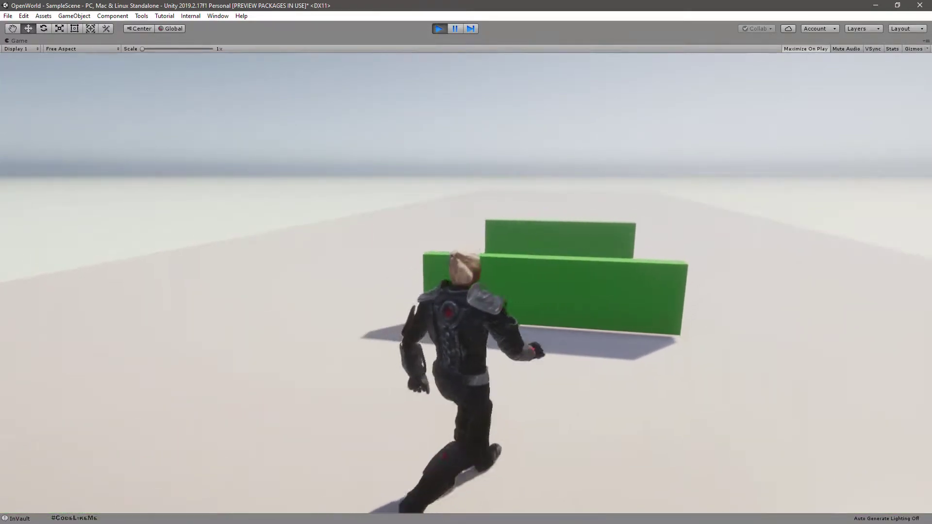
pyautogui.press('space')
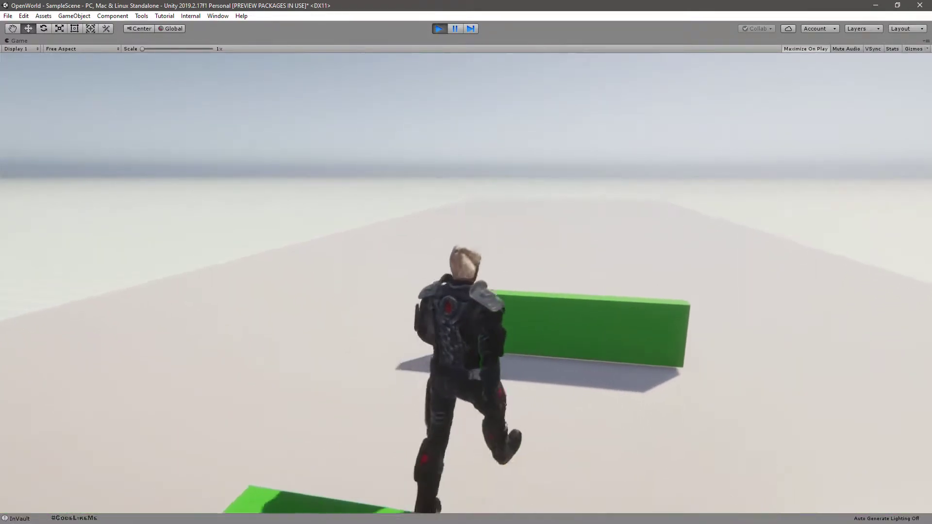
pyautogui.press('w')
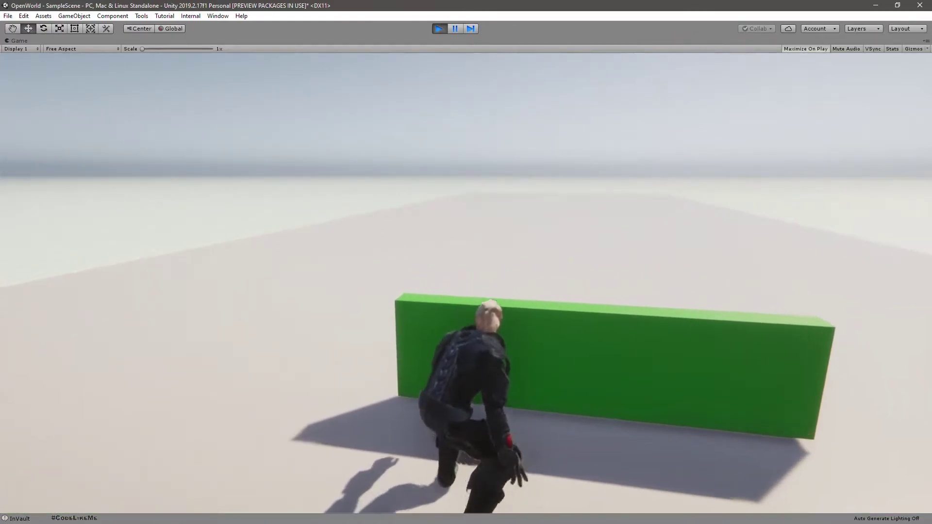
pyautogui.press('space')
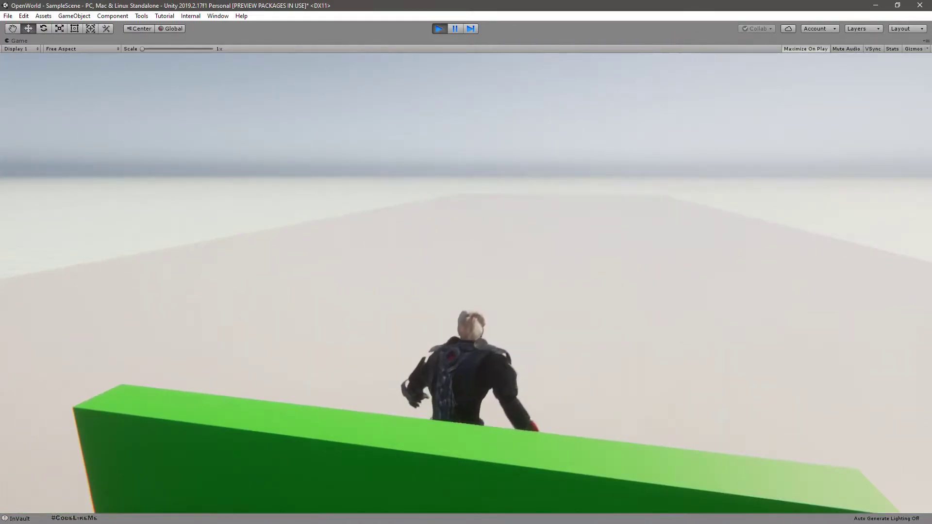
# Step: Test vaulting the character over the farthest green wall from its far side, facing the buildings
pyautogui.press('space')
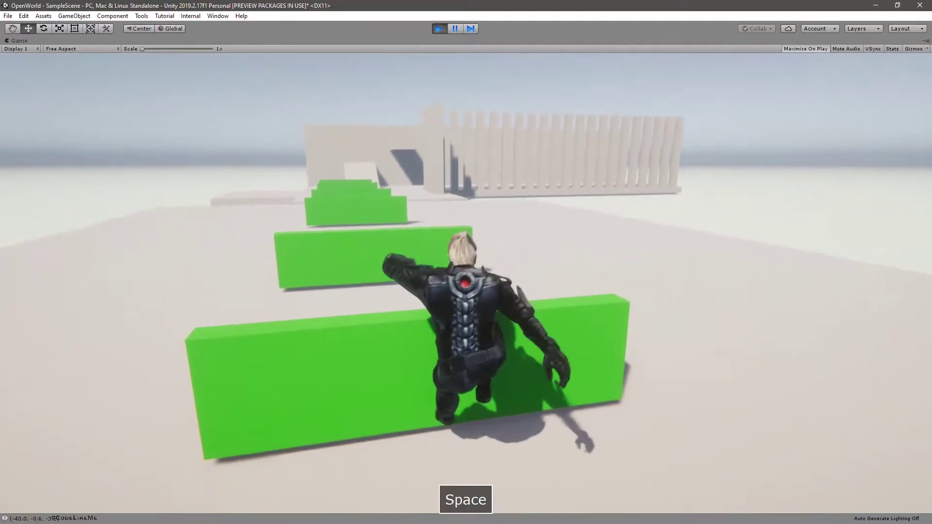
pyautogui.press('s')
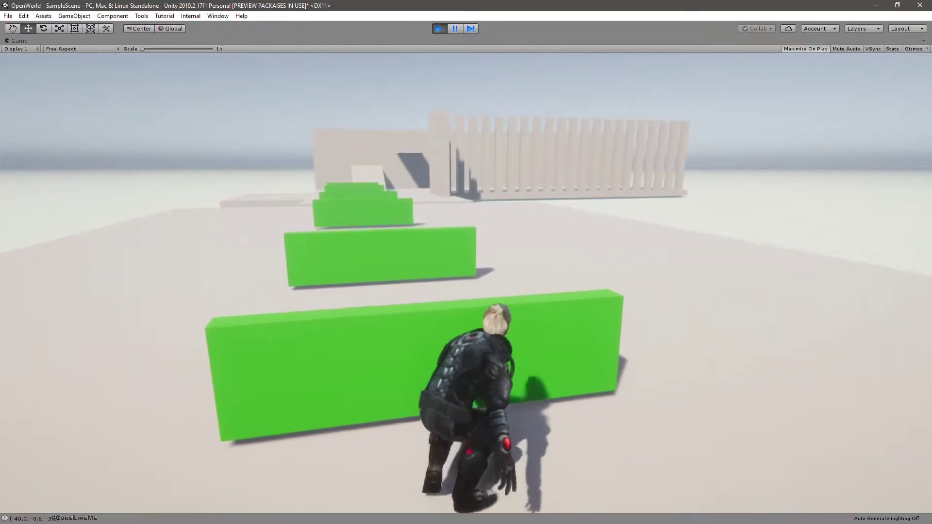
pyautogui.press('space')
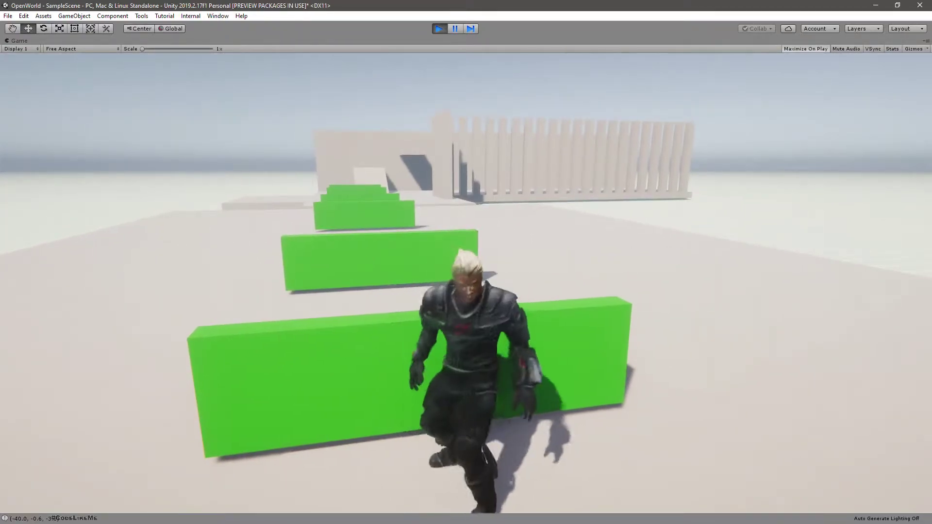
pyautogui.press('w')
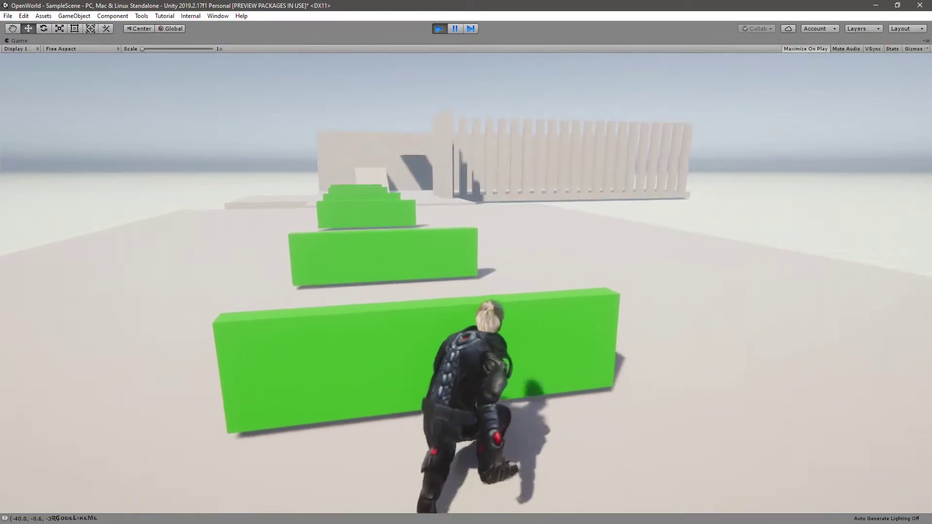
pyautogui.press('space')
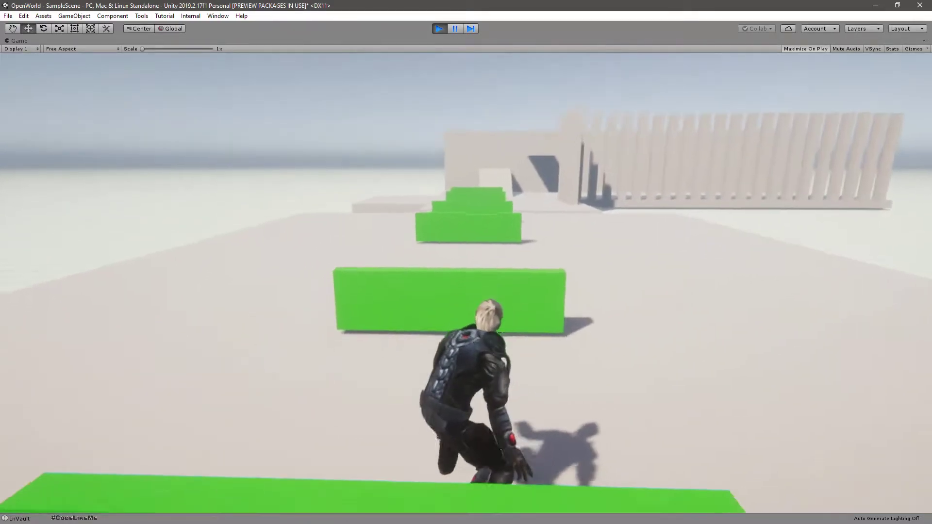
# Step: Vault the character over the following green walls on the way back toward the buildings, and exit play mode
pyautogui.press('space')
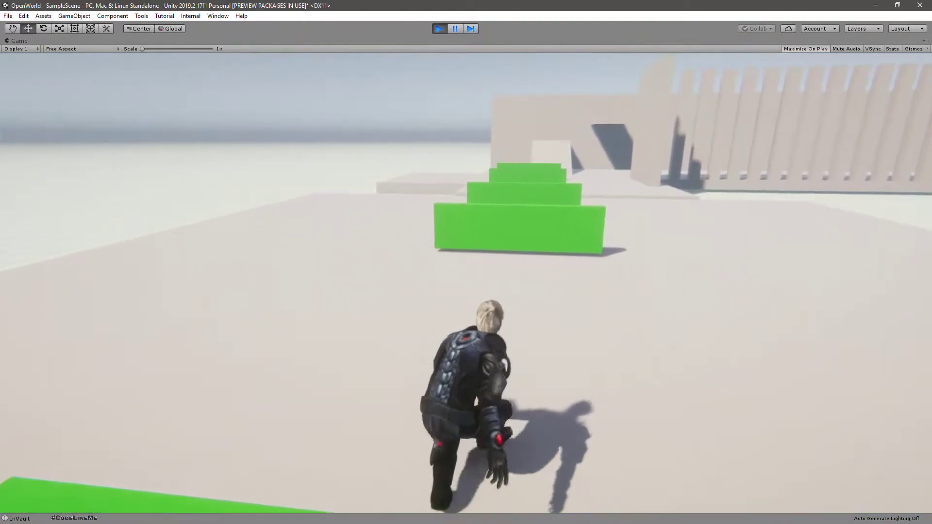
pyautogui.press('w')
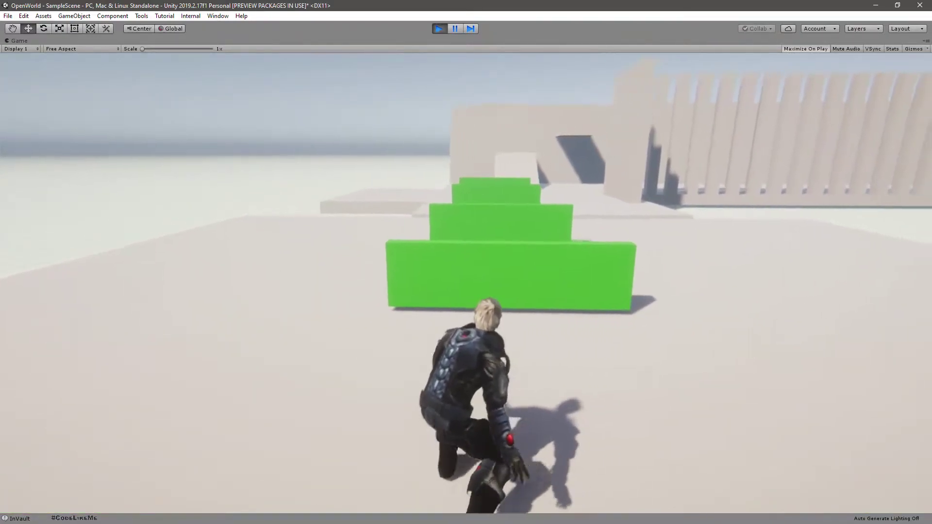
pyautogui.press('space')
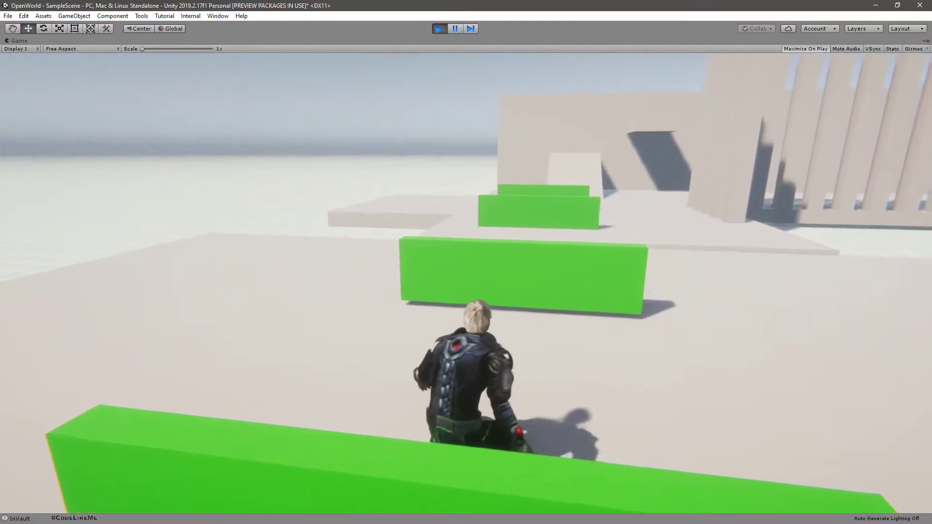
pyautogui.press('w')
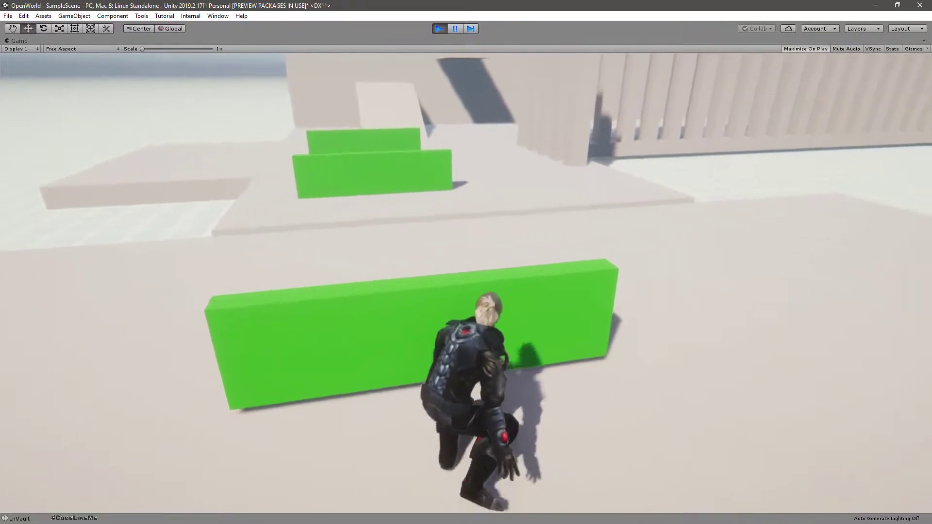
pyautogui.press('space')
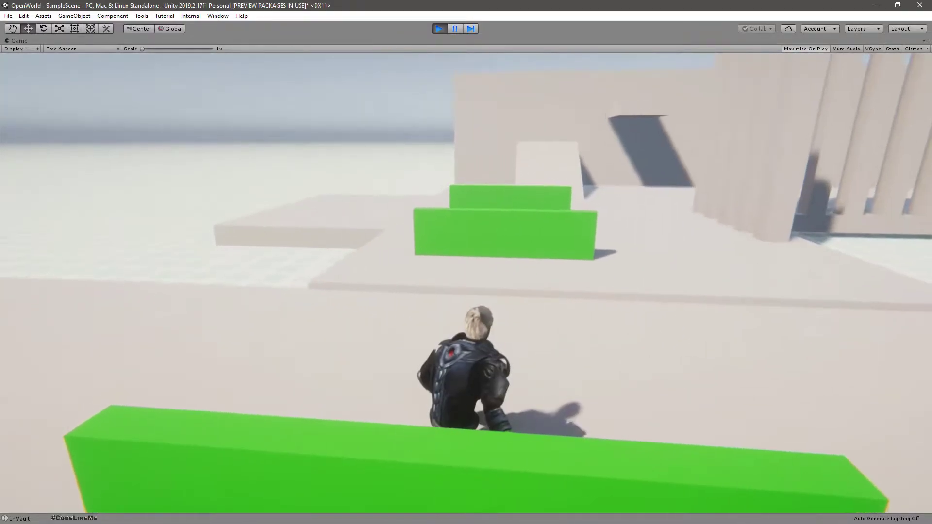
pyautogui.hotkey('ctrl', 'p')
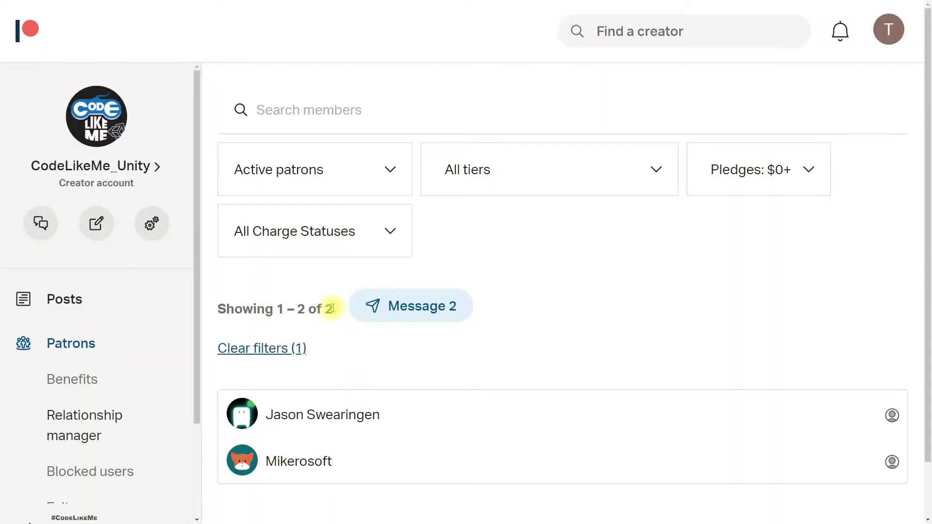
pyautogui.scroll(-1, 334, 306)
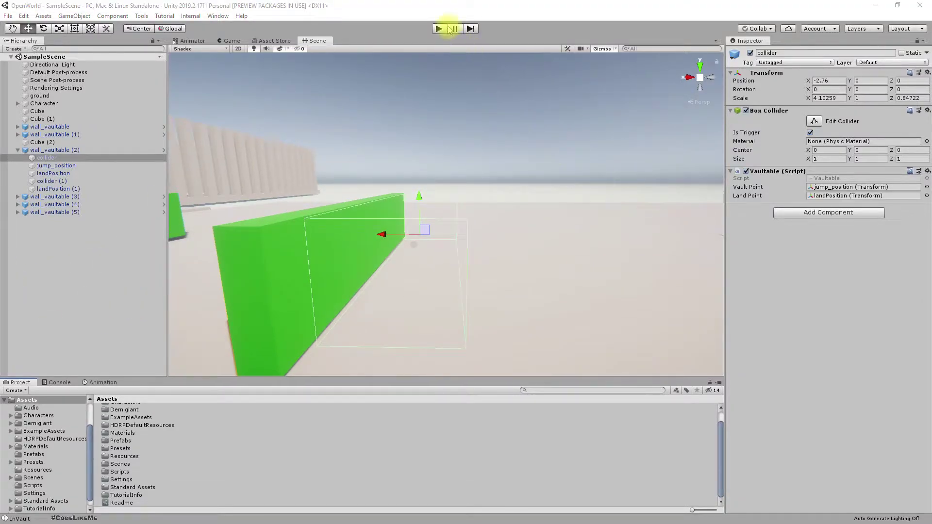
# Step: Start play mode, test vaulting the character over the nearby green wall from both sides, and exit play mode
pyautogui.click(440, 28)
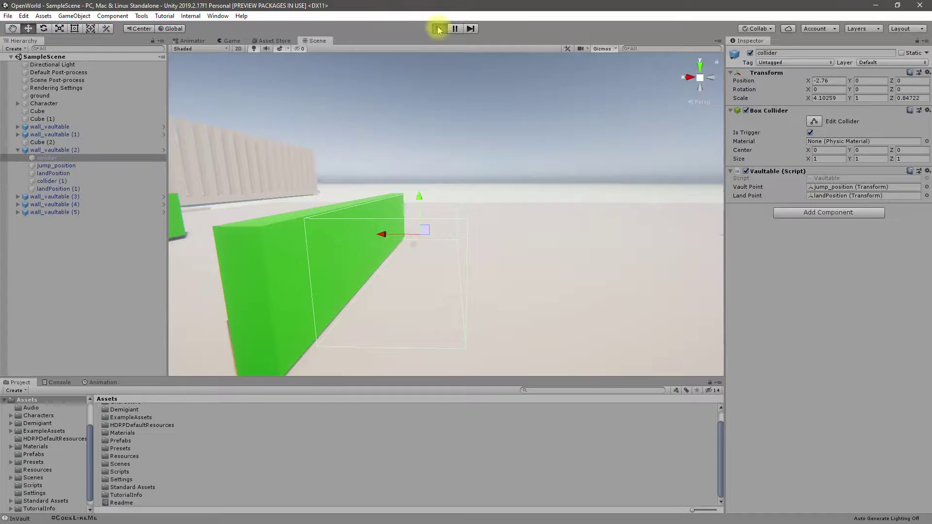
pyautogui.press('w')
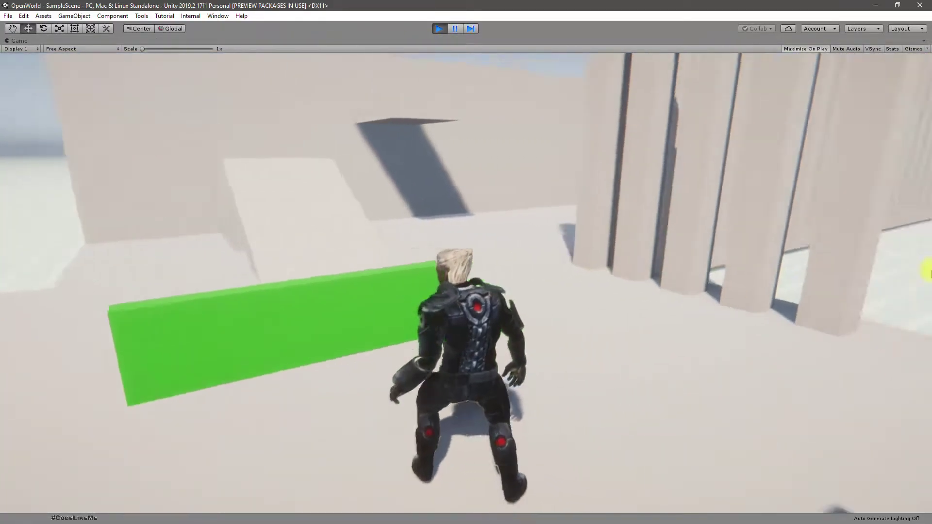
pyautogui.press('d')
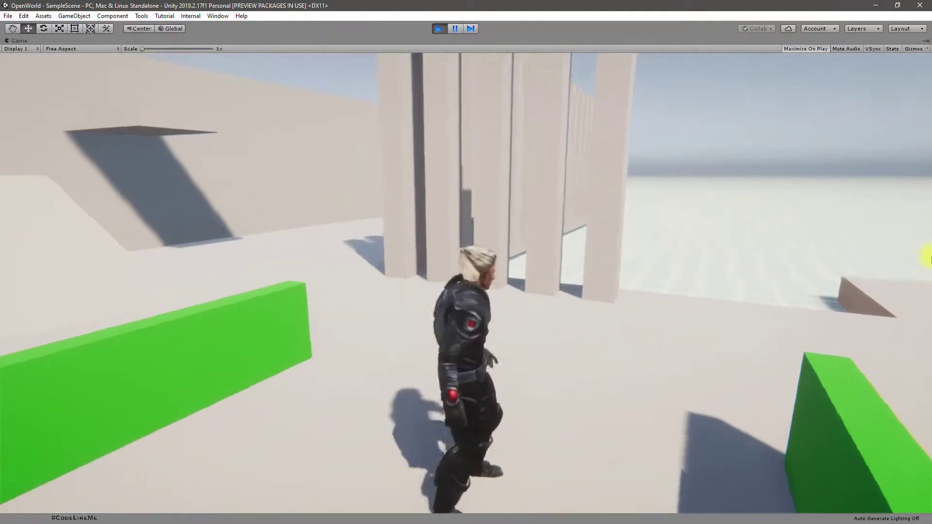
pyautogui.press('d')
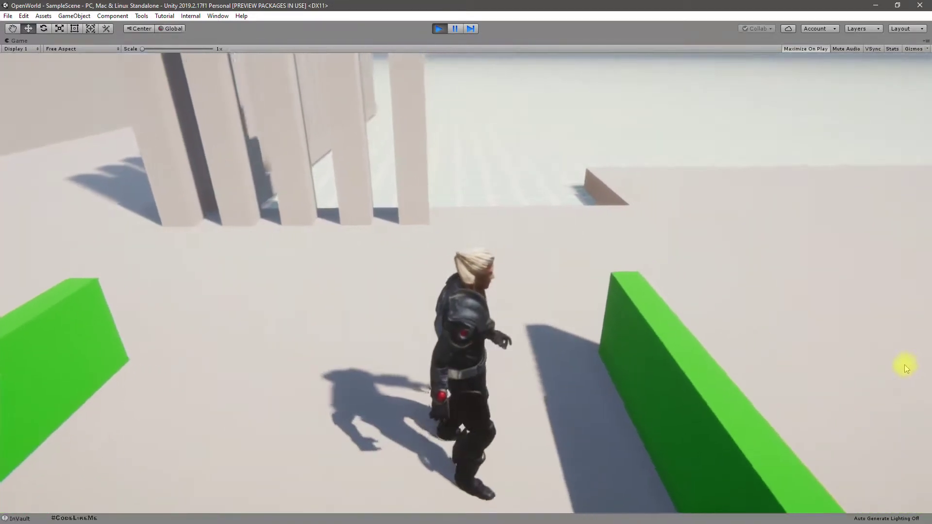
pyautogui.press('space')
pyautogui.press('w')
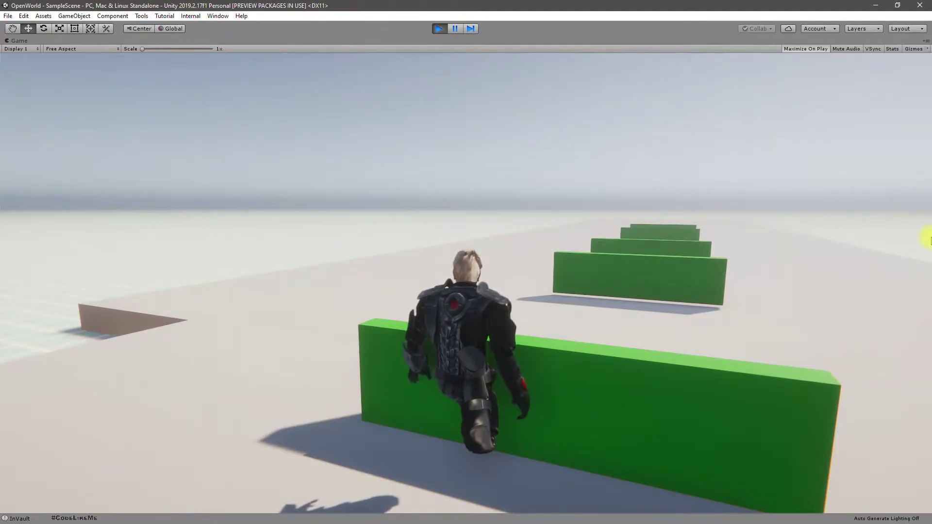
pyautogui.press('space')
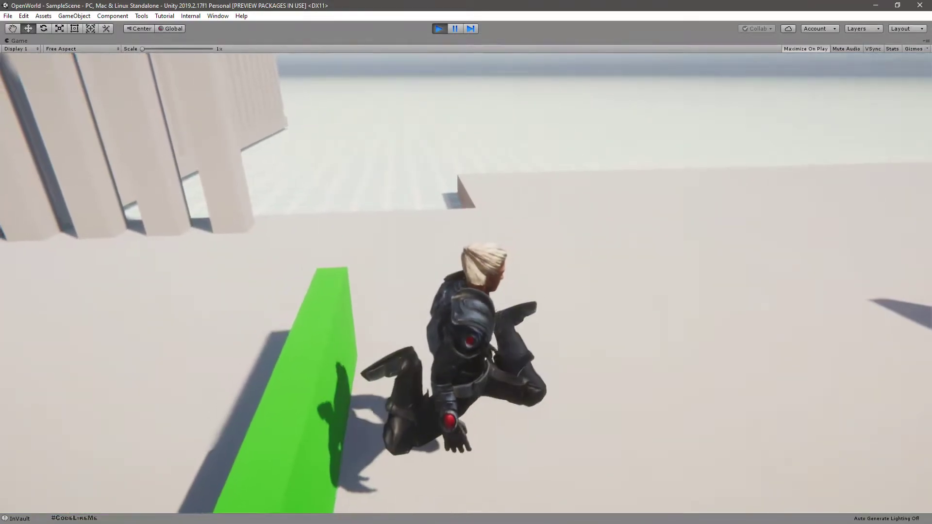
pyautogui.hotkey('ctrl', 'p')
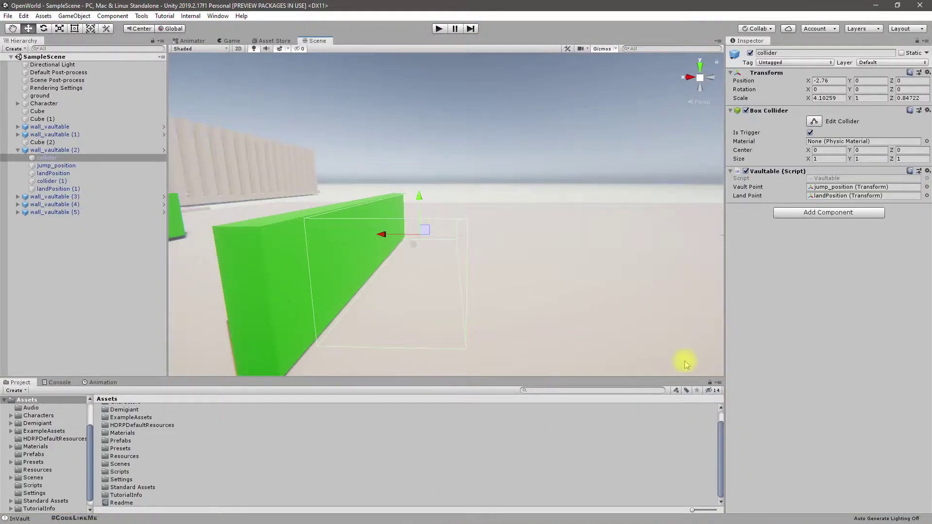
# Step: Examine the trigger volume of the selected wall_vaultable (2) collider beside the green wall from several angles
pyautogui.keyDown('alt'); pyautogui.moveTo(497, 305); pyautogui.dragTo(424, 239); pyautogui.keyUp('alt')
pyautogui.keyDown('alt'); pyautogui.moveTo(527, 281); pyautogui.dragTo(719, 242); pyautogui.keyUp('alt')
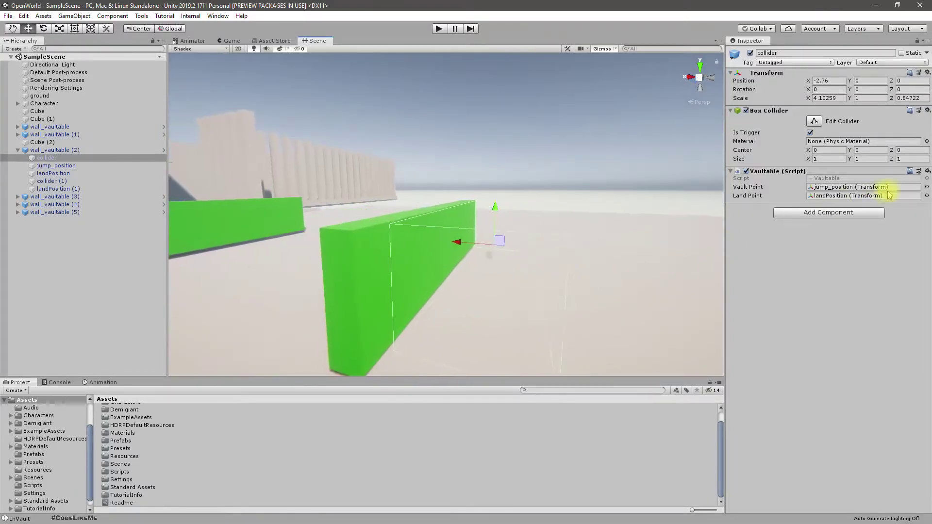
pyautogui.moveTo(609, 213)
pyautogui.keyDown('alt'); pyautogui.mouseDown()
pyautogui.moveTo(631, 208)
pyautogui.moveTo(617, 209)
pyautogui.mouseUp(); pyautogui.keyUp('alt')
pyautogui.press('s')
pyautogui.moveTo(617, 209); pyautogui.dragTo(637, 196, button='right')
pyautogui.press('w')
pyautogui.keyDown('alt'); pyautogui.scroll(2, 636, 197); pyautogui.keyUp('alt')
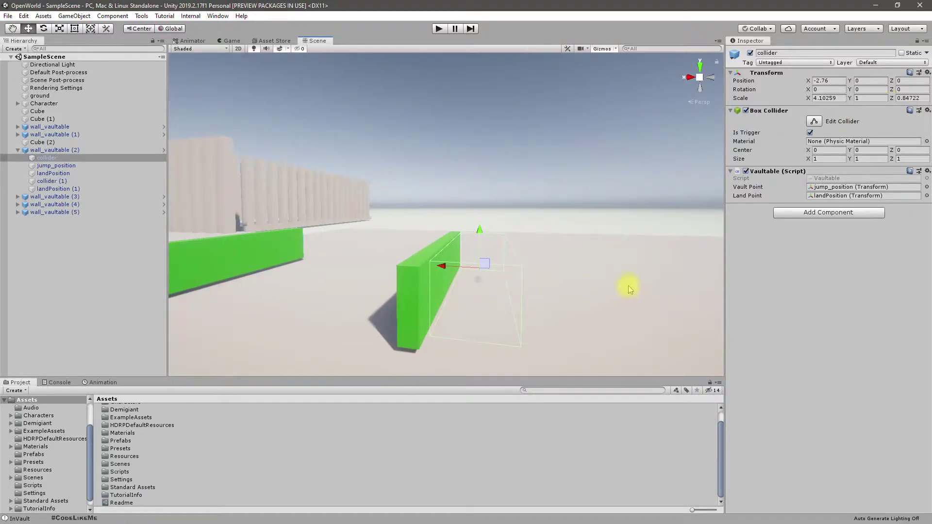
pyautogui.moveTo(540, 258); pyautogui.dragTo(542, 231, button='middle')
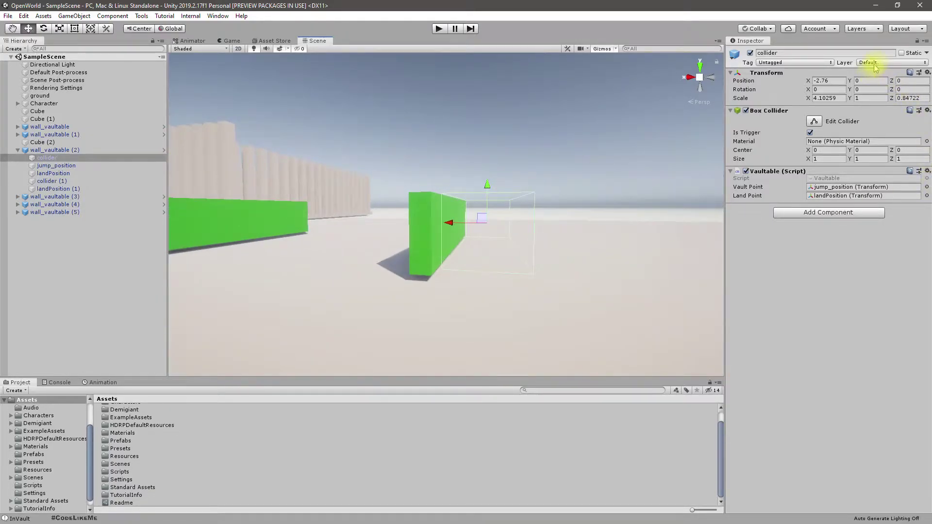
# Step: Set the selected wall_vaultable (2) collider's layer to Ignore Raycast, and briefly start and exit play mode
pyautogui.click(876, 65)
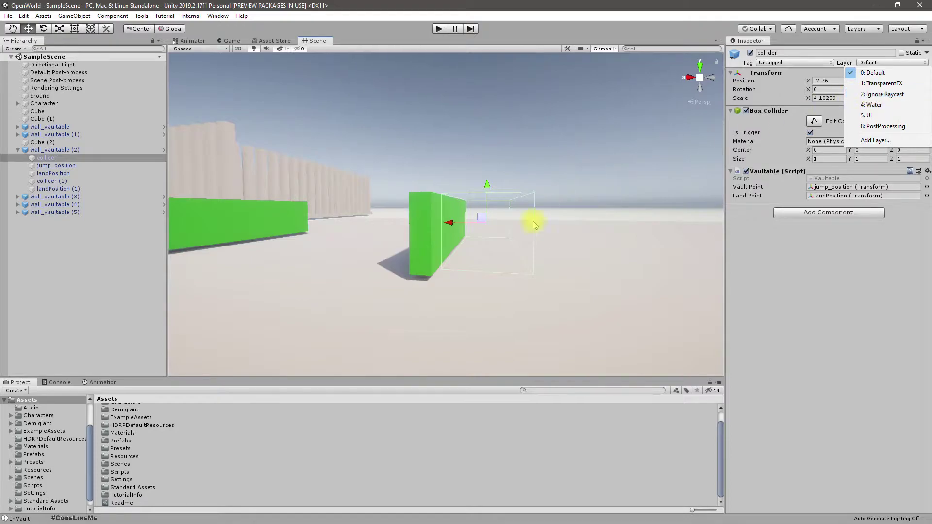
pyautogui.click(879, 95)
pyautogui.click(439, 29)
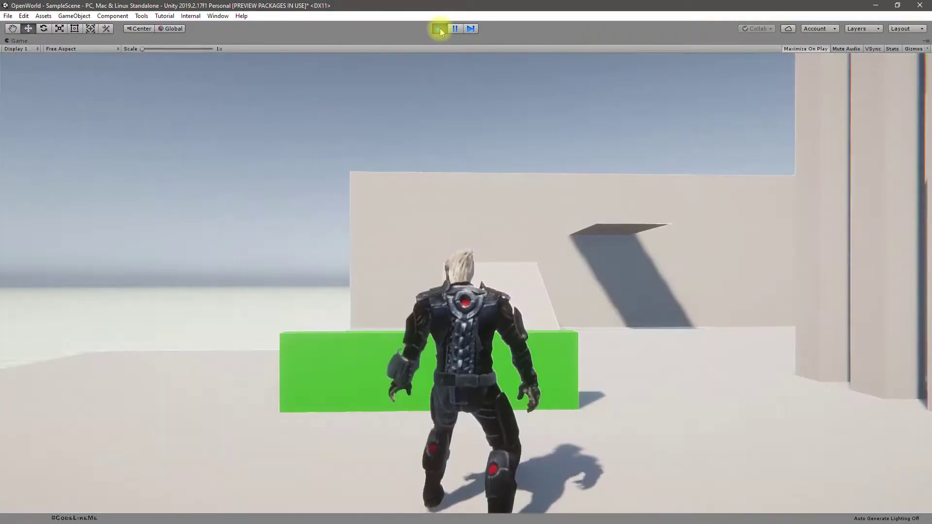
pyautogui.click(440, 29)
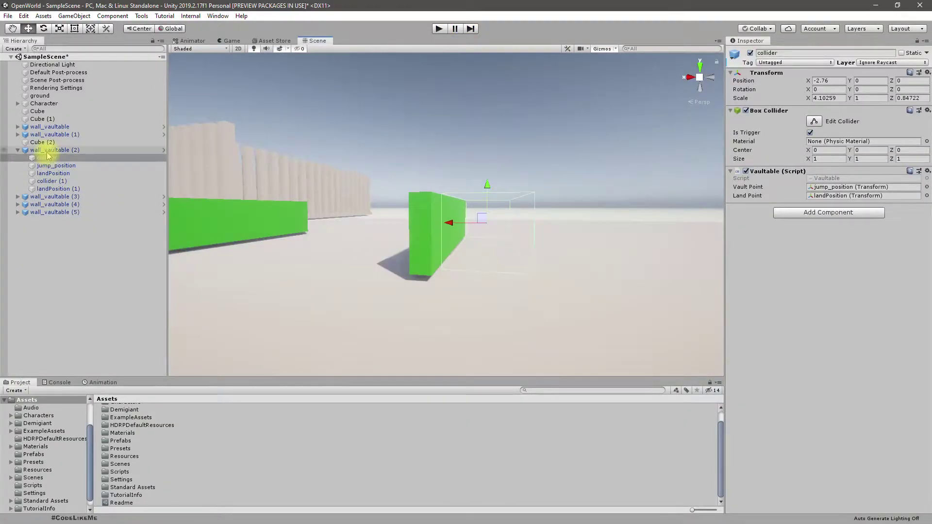
# Step: Select both collider and collider (1) under wall_vaultable (2) and assign them the Ignore Raycast layer
pyautogui.click(48, 150)
pyautogui.click(51, 158)
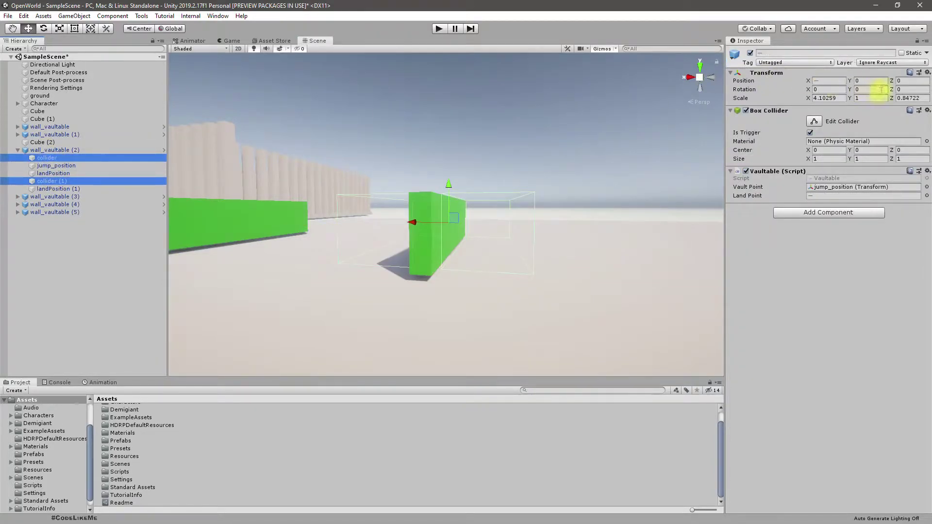
pyautogui.click(876, 62)
pyautogui.click(873, 95)
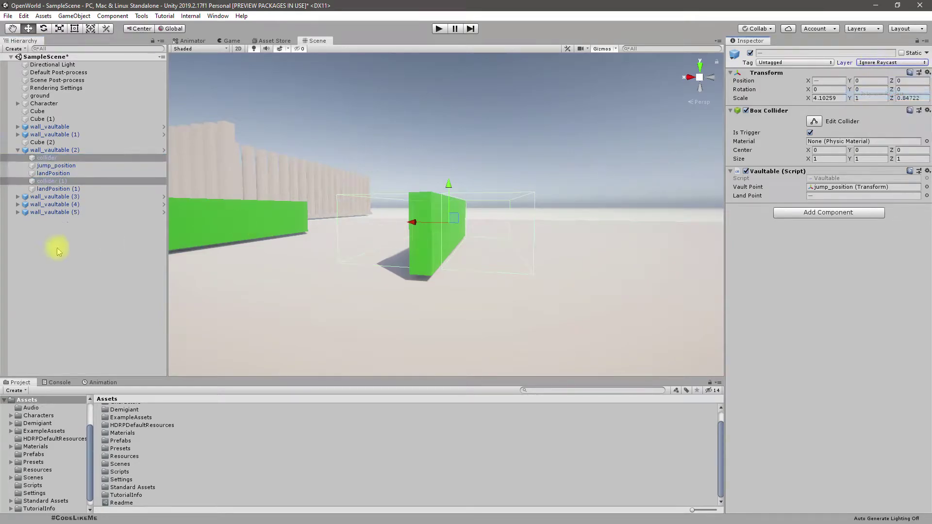
# Step: Open the wall_vaultable prefab, set the layer of collider and collider (1) to Ignore Raycast, and return to the scene
pyautogui.click(65, 151)
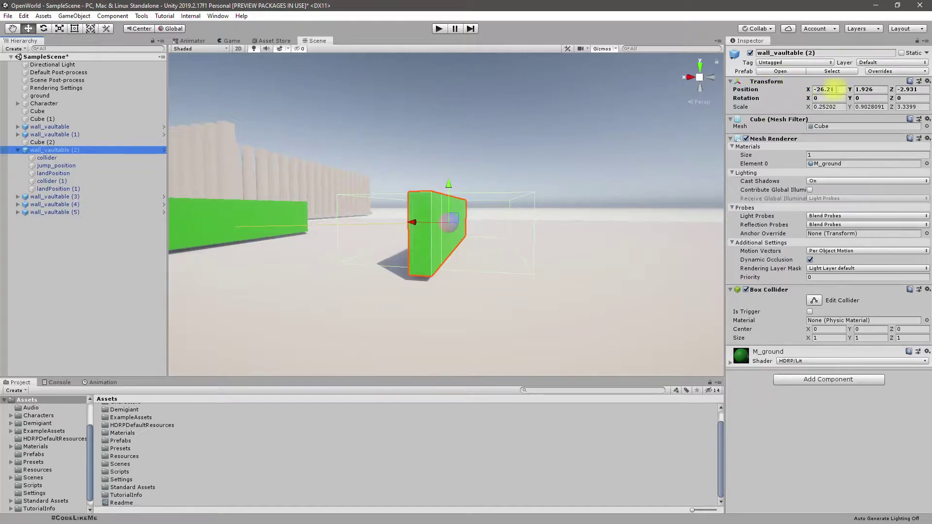
pyautogui.rightClick(130, 154)
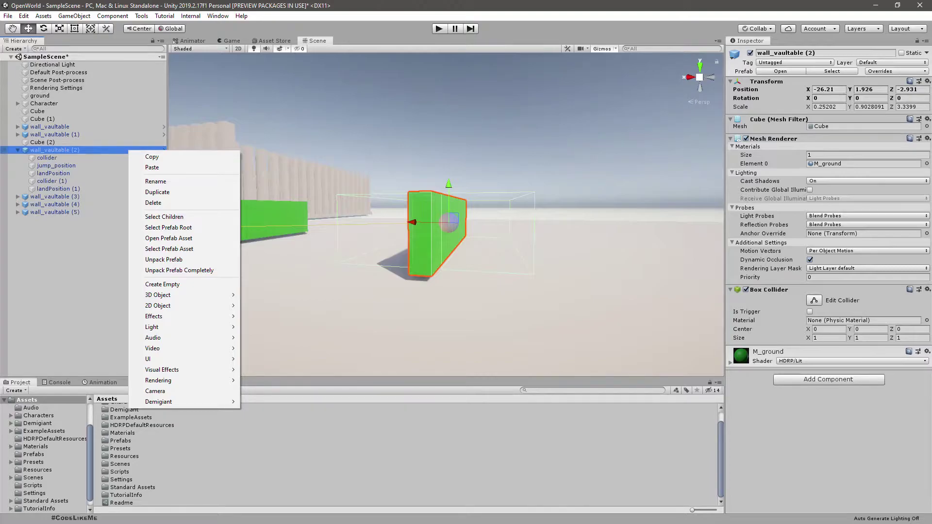
pyautogui.hotkey('alt', 'Tab')
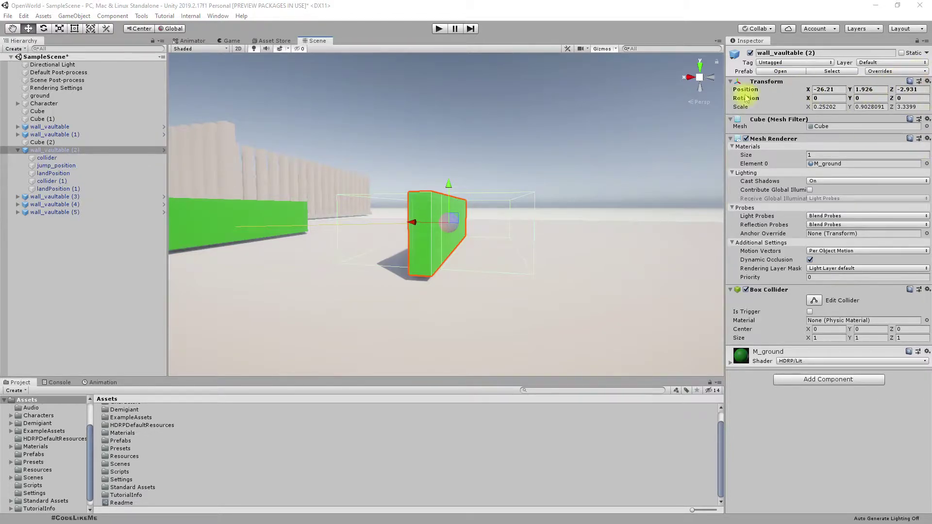
pyautogui.click(165, 150)
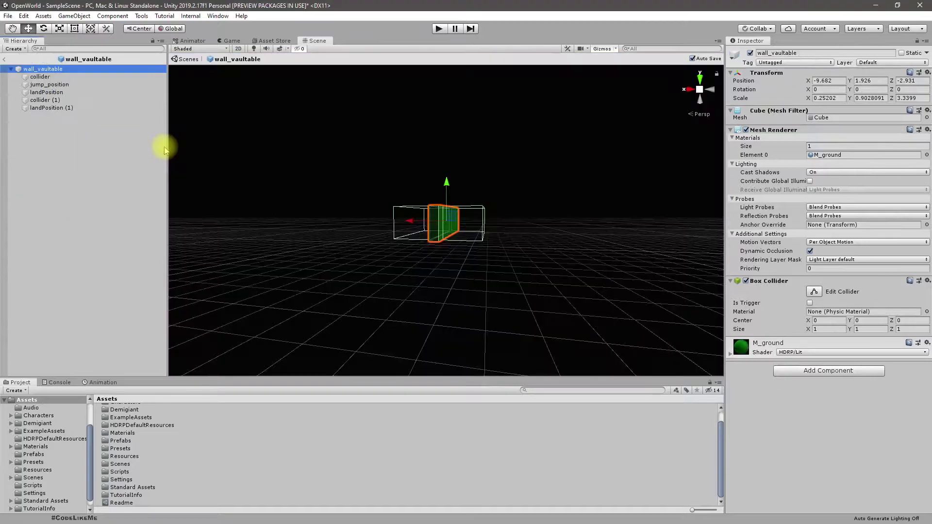
pyautogui.click(41, 77)
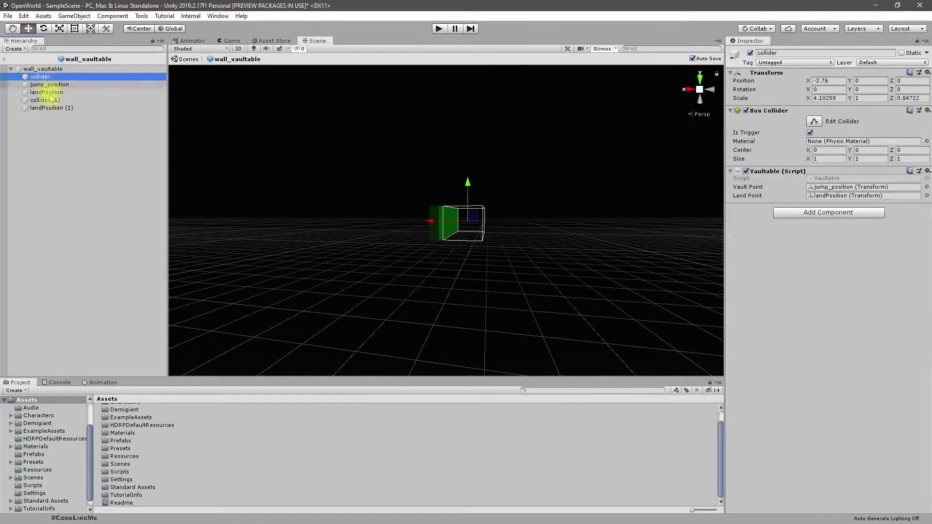
pyautogui.keyDown('ctrl'); pyautogui.click(54, 100); pyautogui.keyUp('ctrl')
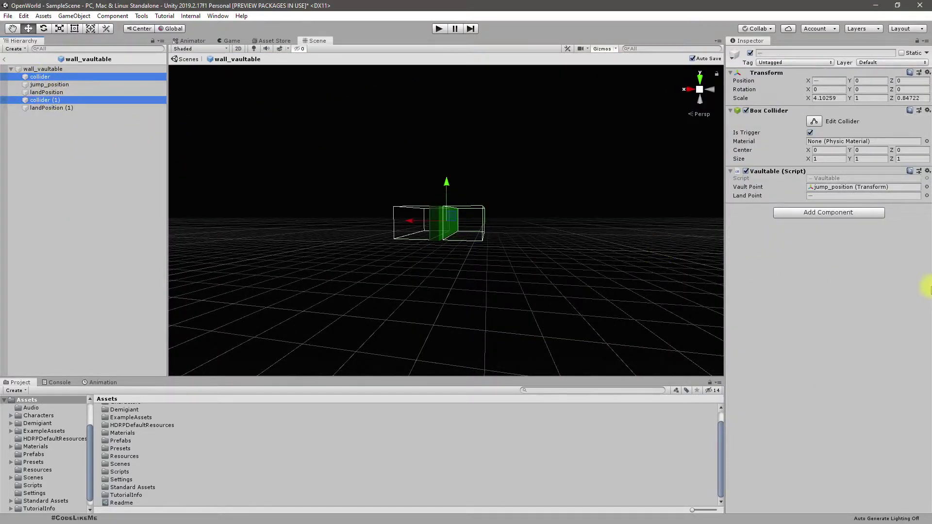
pyautogui.click(876, 63)
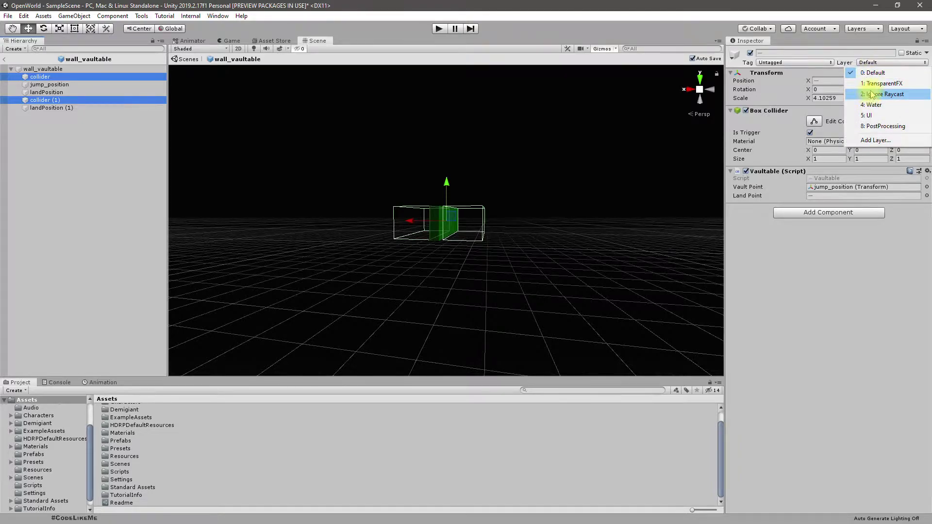
pyautogui.click(871, 94)
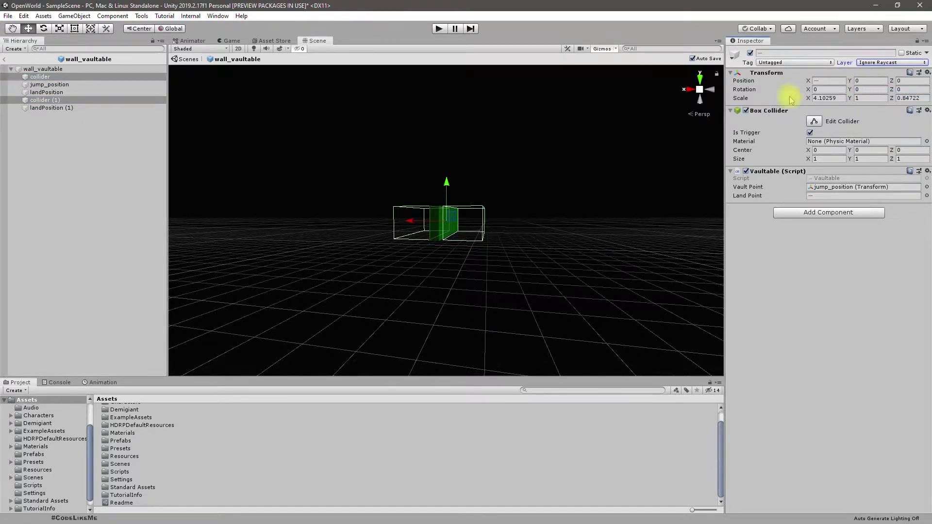
pyautogui.click(189, 59)
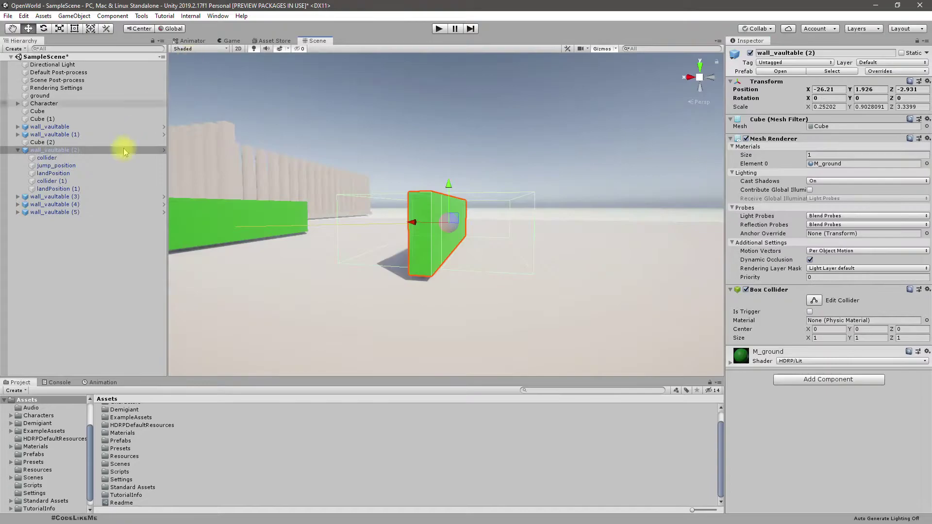
# Step: Check the layer of the colliders under wall_vaultable (3) and of the first collider under wall_vaultable (4)
pyautogui.click(17, 197)
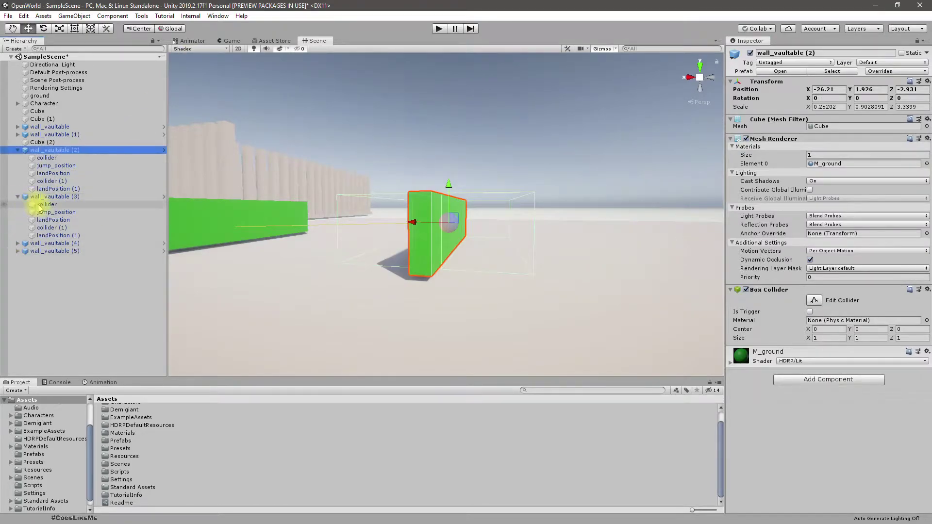
pyautogui.click(43, 205)
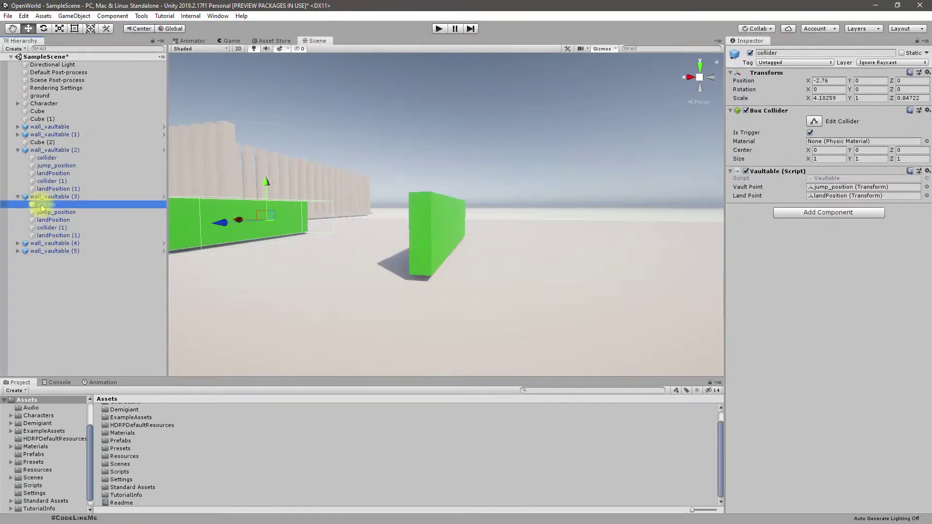
pyautogui.click(50, 229)
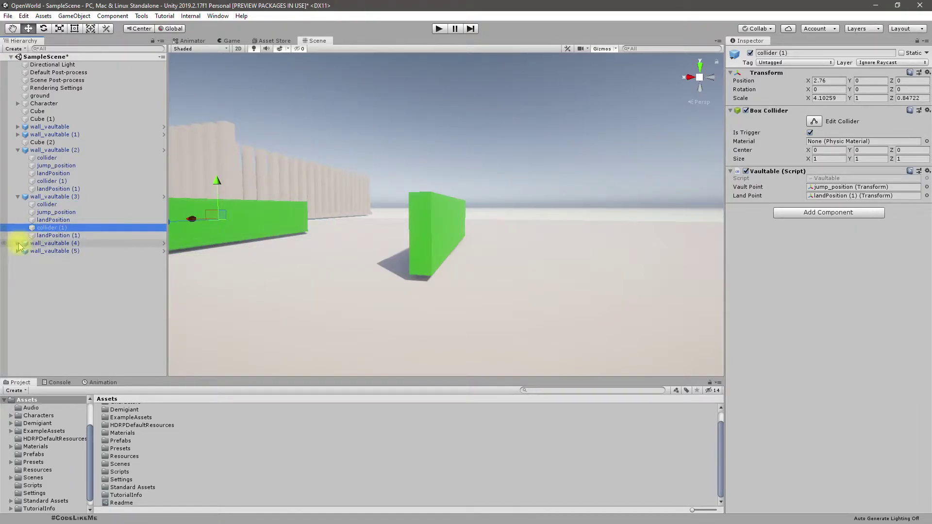
pyautogui.click(18, 244)
pyautogui.click(46, 251)
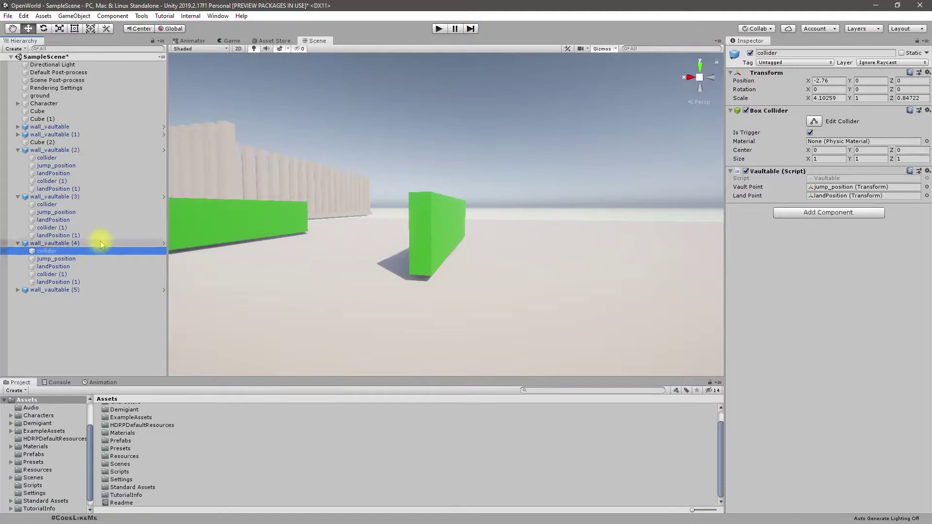
pyautogui.click(290, 214)
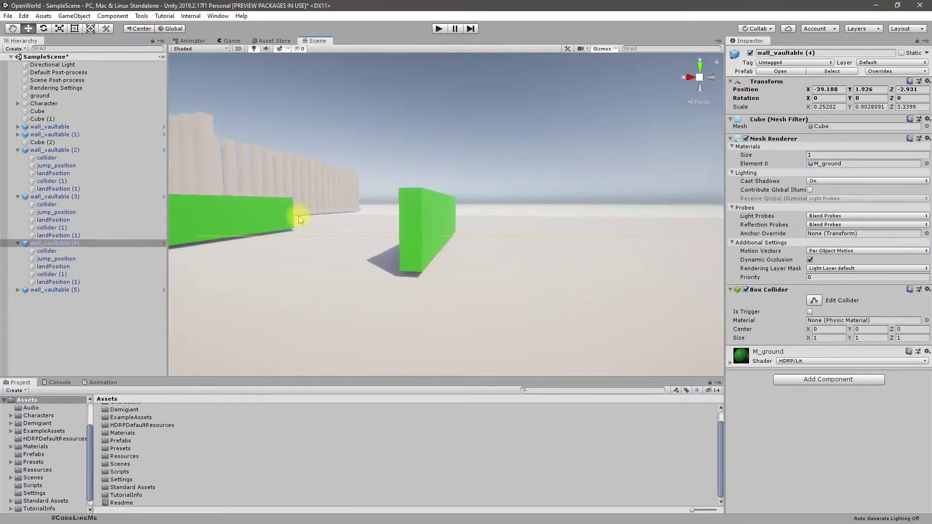
# Step: Start play mode and test vaulting the character over the green wall nearest the ramp
pyautogui.hotkey('ctrl', 'p')
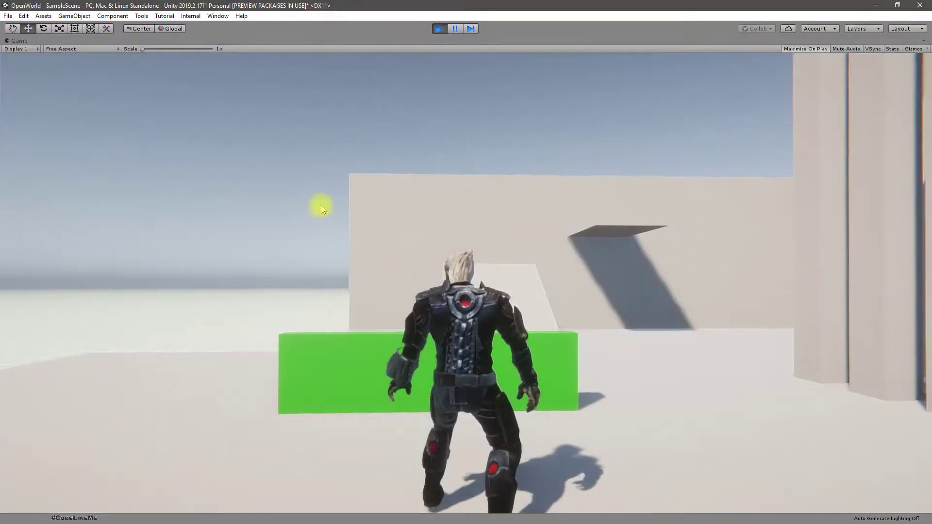
pyautogui.press('w')
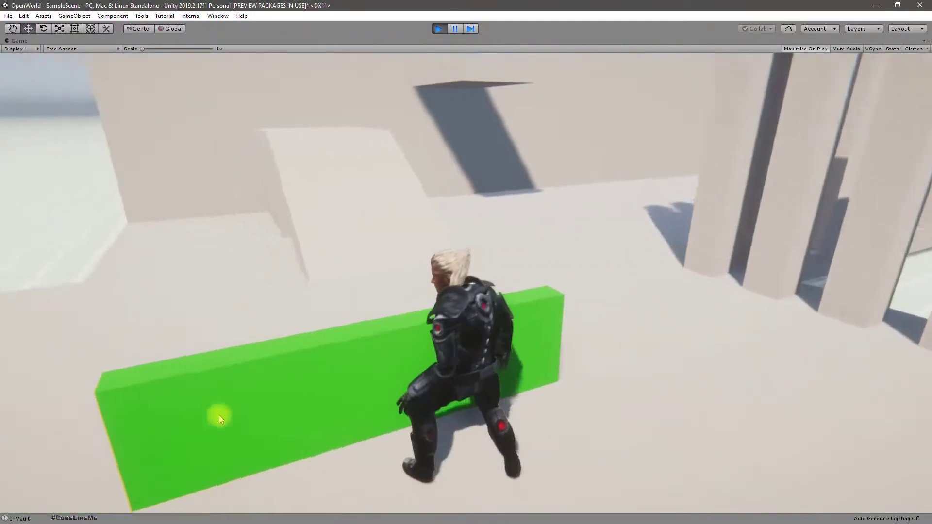
pyautogui.press('space')
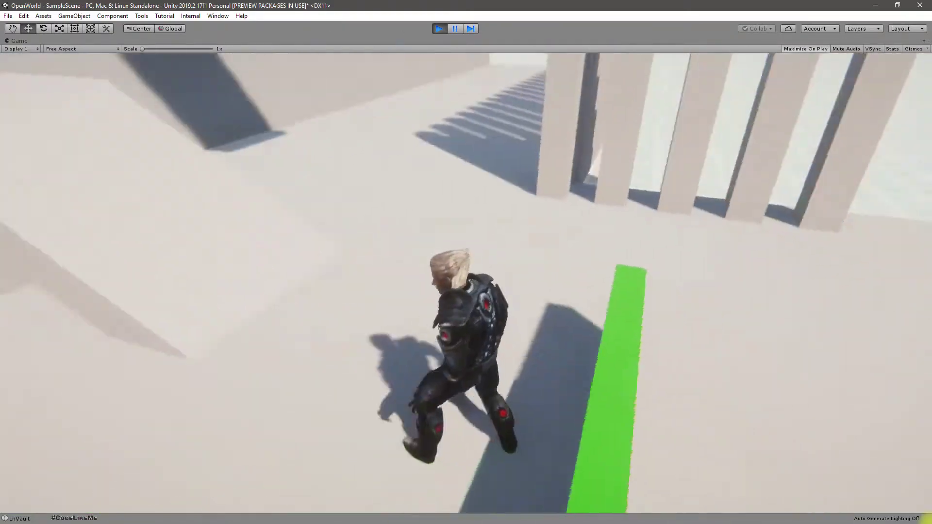
# Step: Turn the character around and run along the row of green walls away from the buildings, vaulting over each one
pyautogui.press('s')
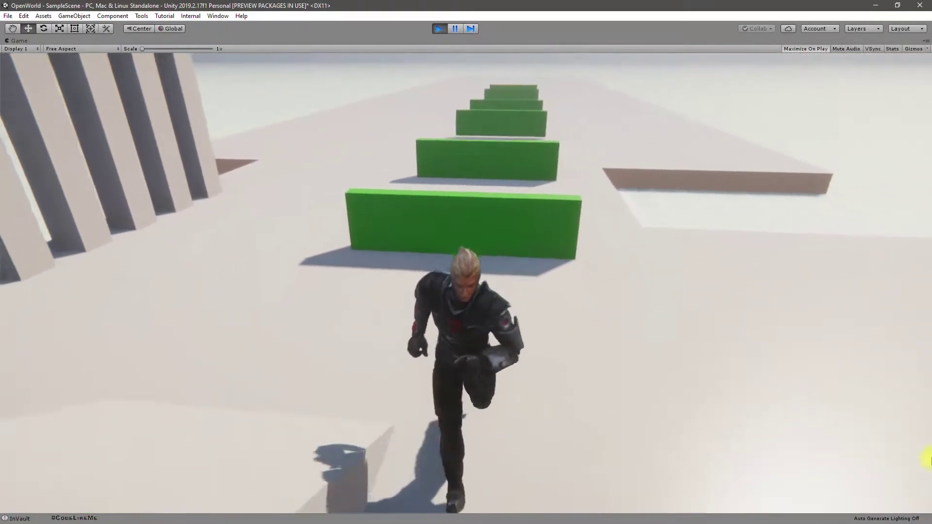
pyautogui.press('w')
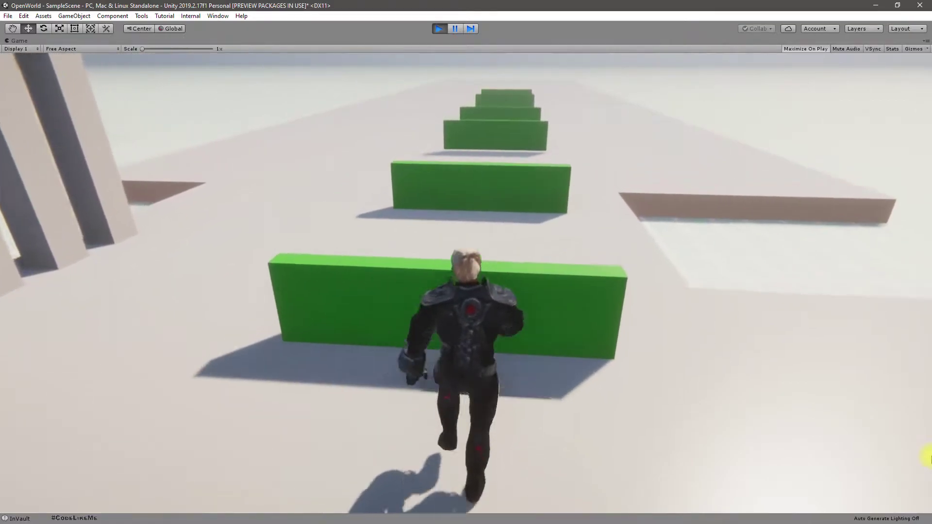
pyautogui.press('space')
pyautogui.press('w')
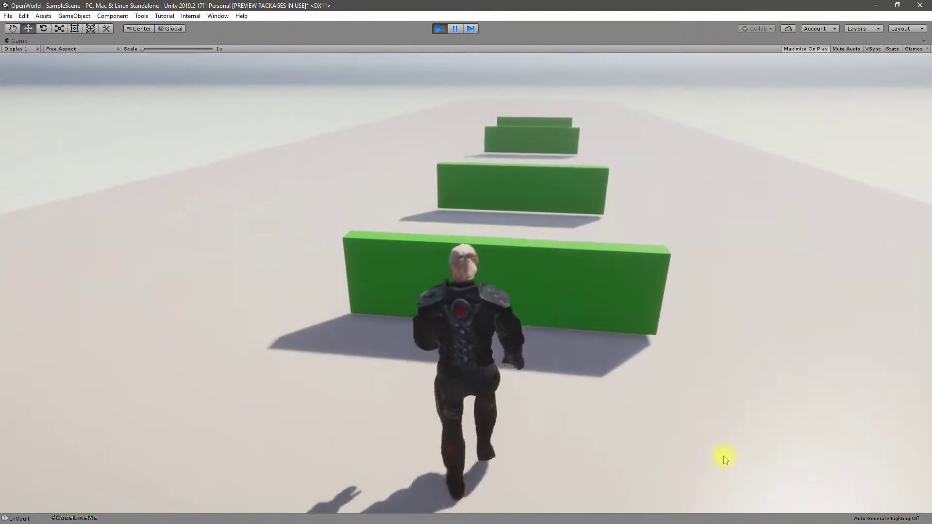
pyautogui.press('space')
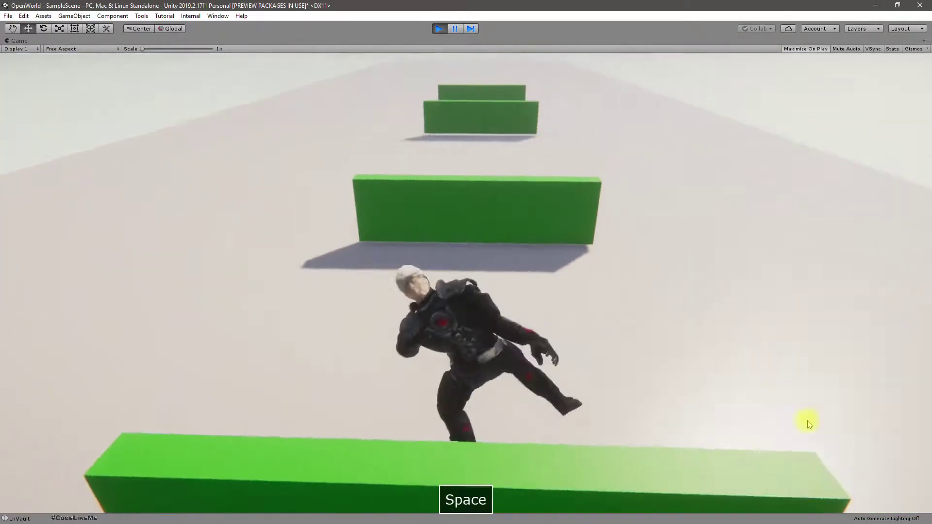
pyautogui.press('w')
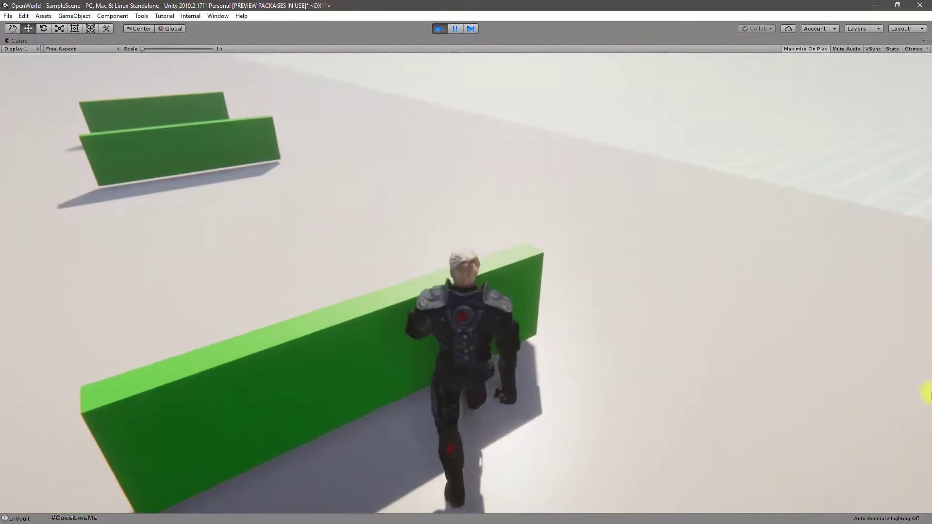
pyautogui.press('space')
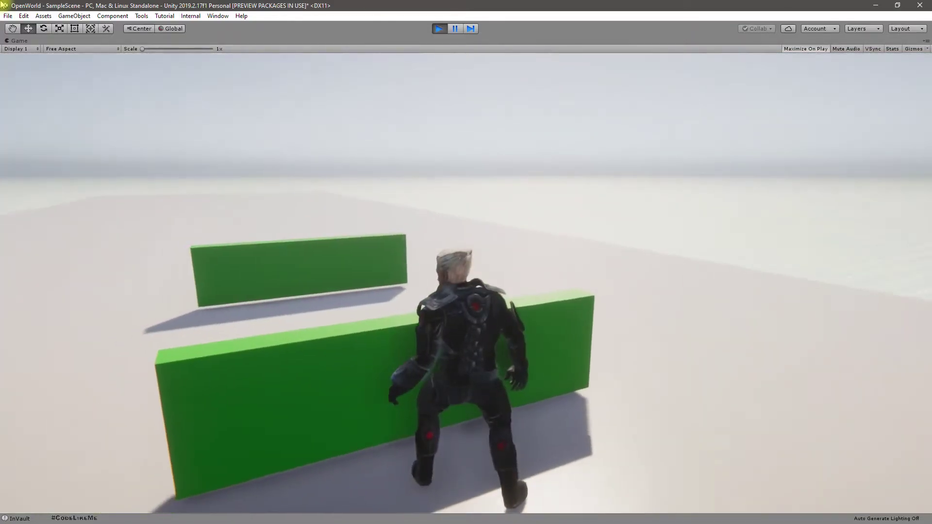
pyautogui.press('space')
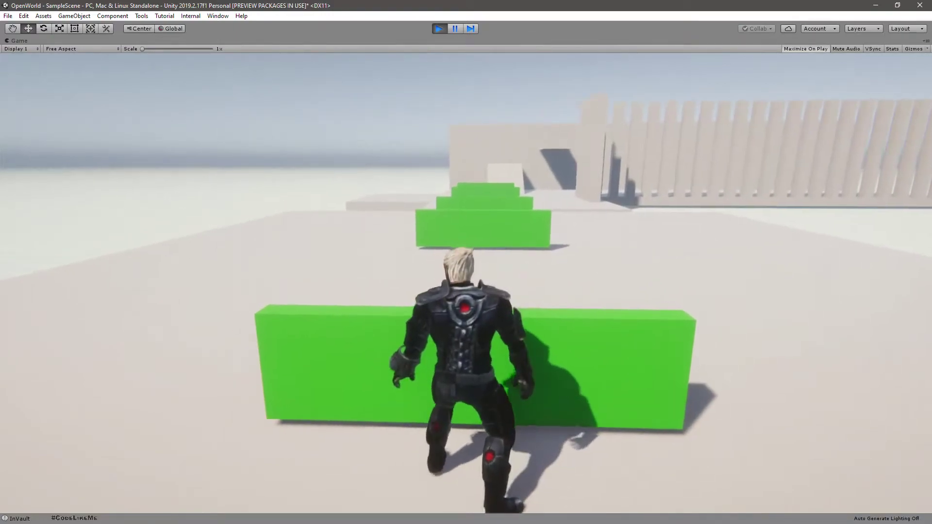
# Step: Run the character along the row of green walls towards the buildings, vaulting over each one
pyautogui.press('space')
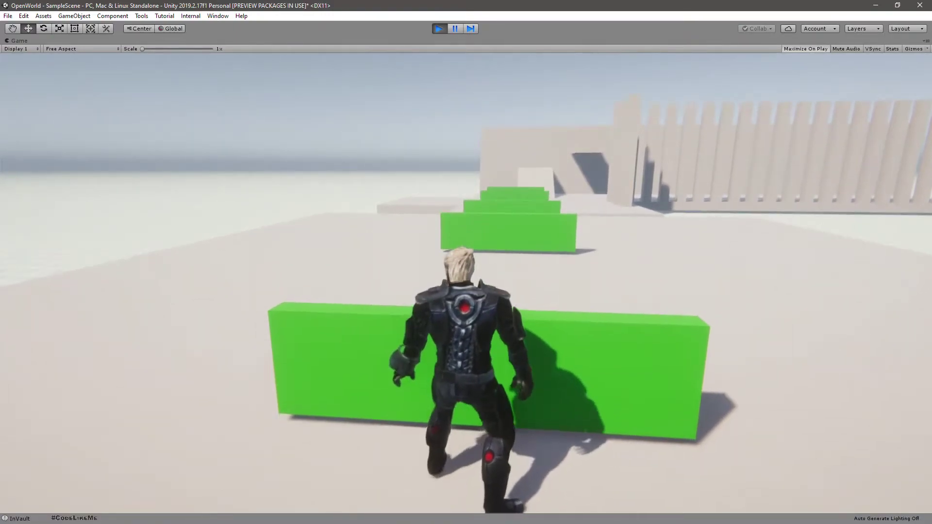
pyautogui.press('space')
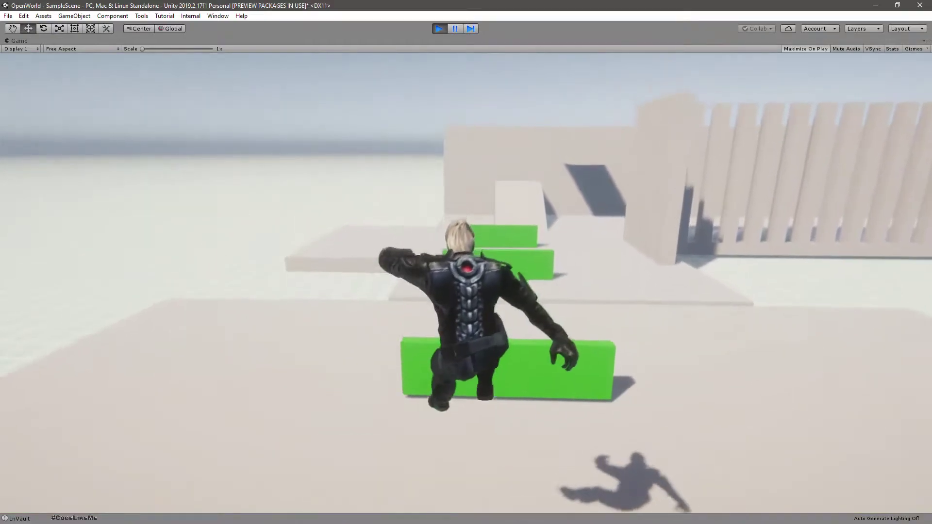
pyautogui.press('space')
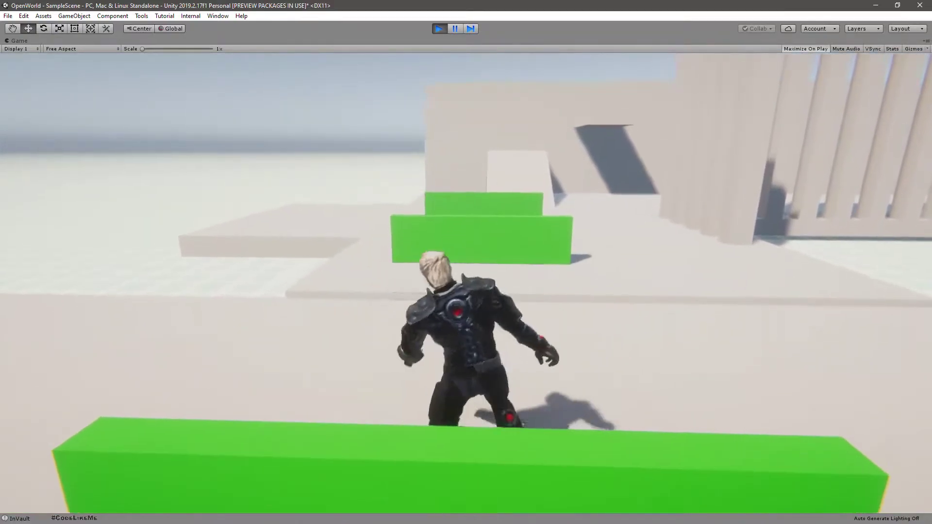
pyautogui.press('space')
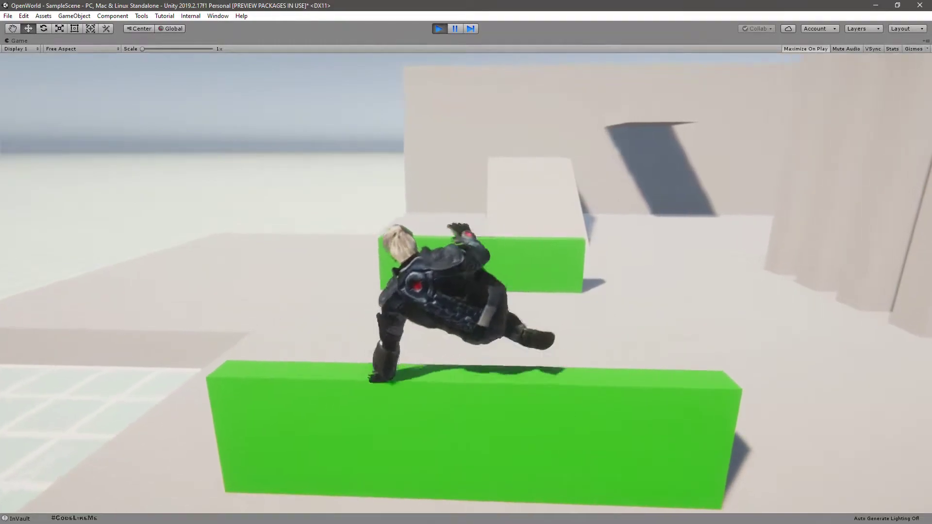
pyautogui.press('space')
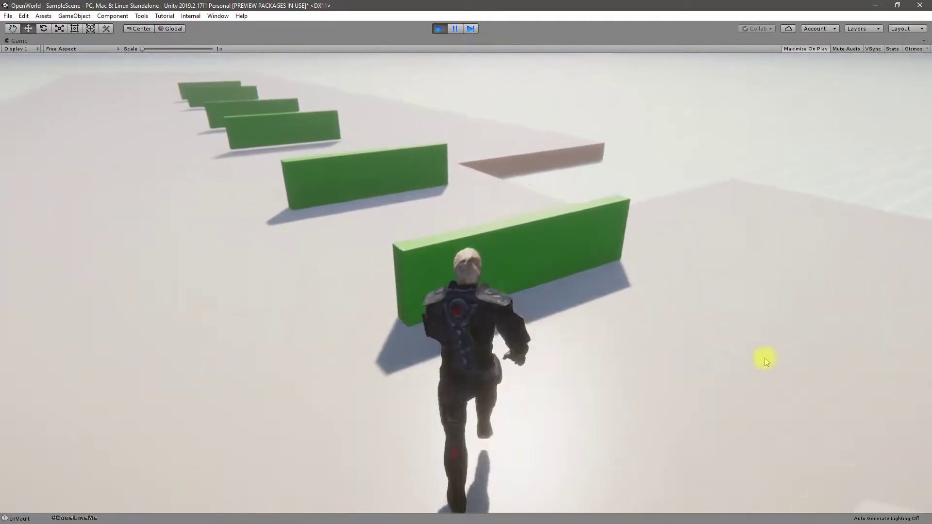
# Step: Turn the character around, vault over the green walls away from the buildings, and stop play mode
pyautogui.press('space')
pyautogui.press('space')
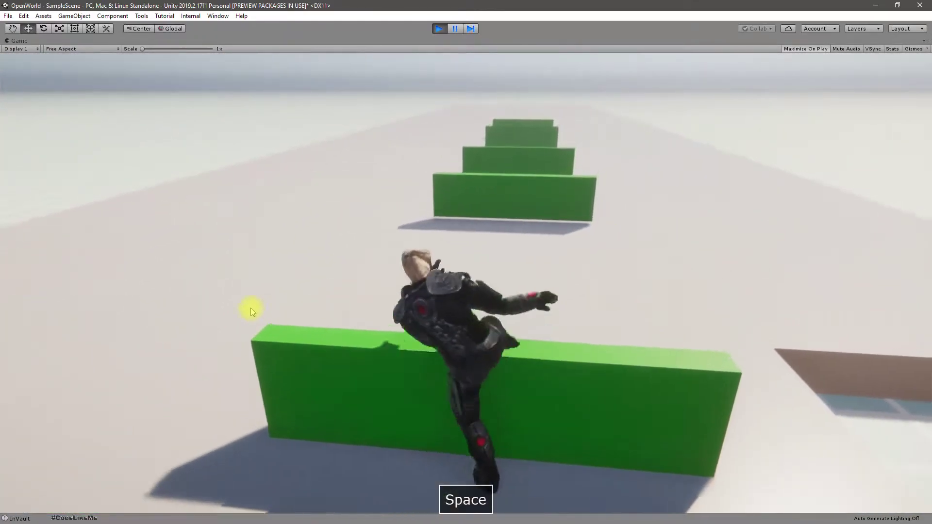
pyautogui.press('space')
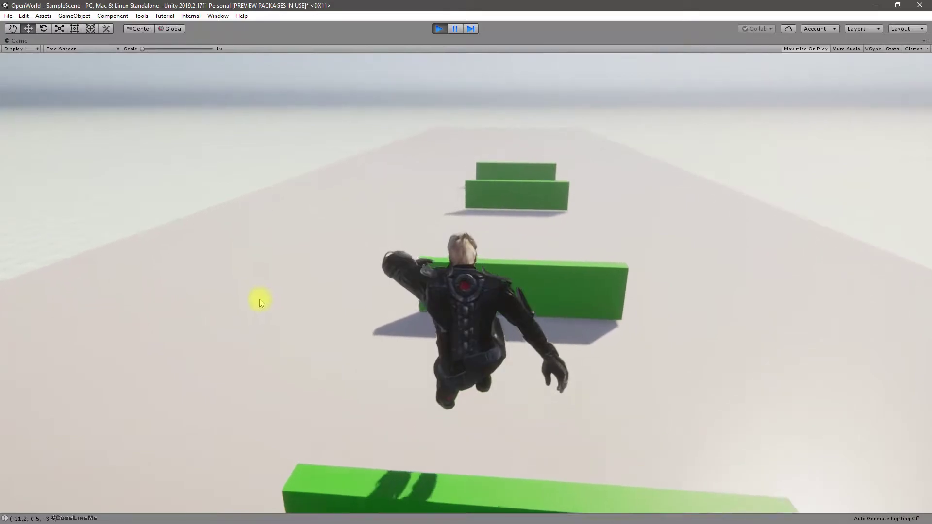
pyautogui.press('space')
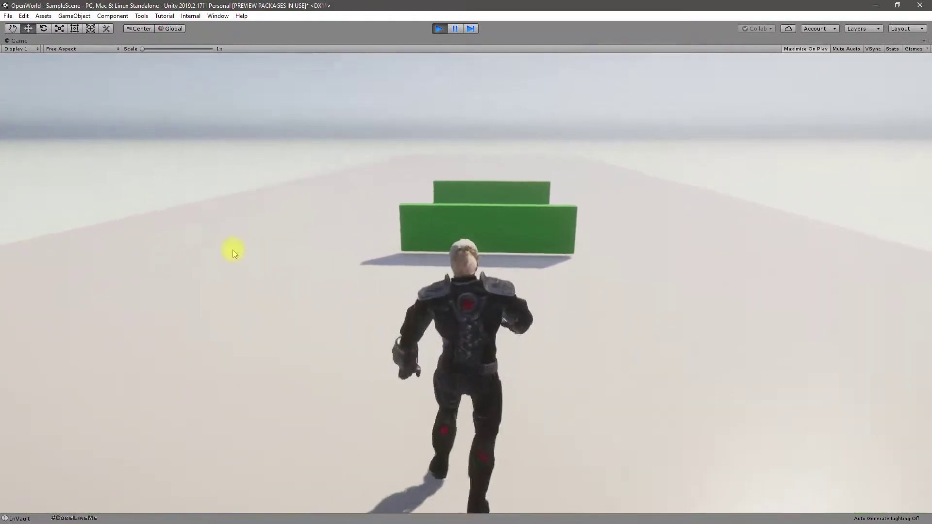
pyautogui.hotkey('ctrl', 'p')
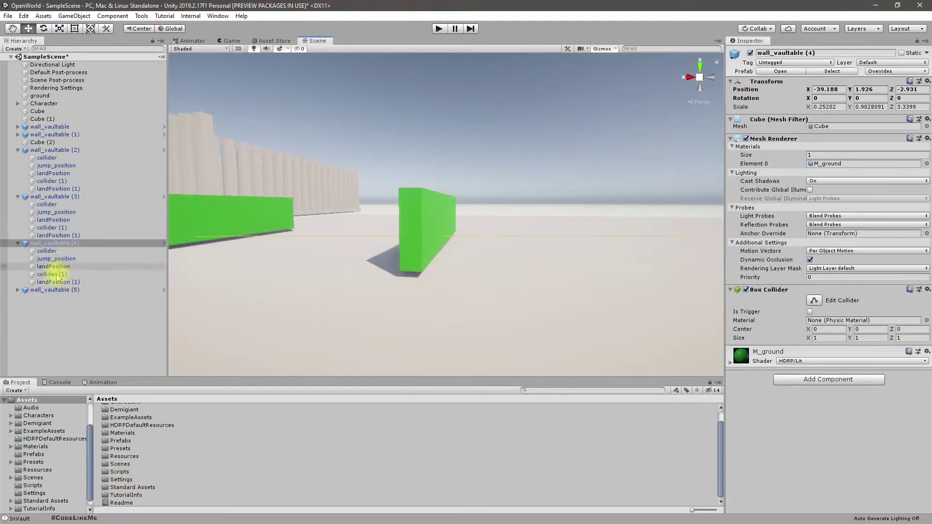
# Step: Open the Character's CharacterMovement script, uncomment Time.timeScale = .1f; in the Vault method, save it and return to Unity
pyautogui.click(17, 150)
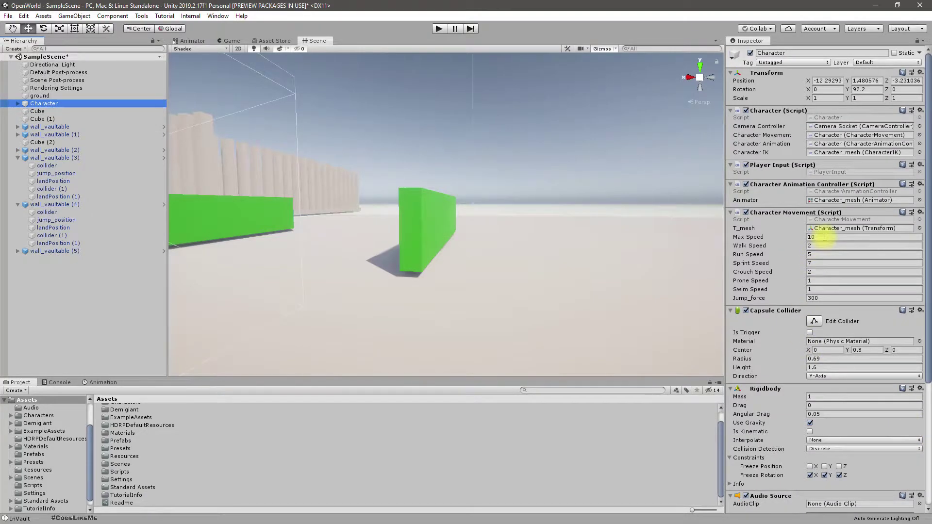
pyautogui.doubleClick(826, 223)
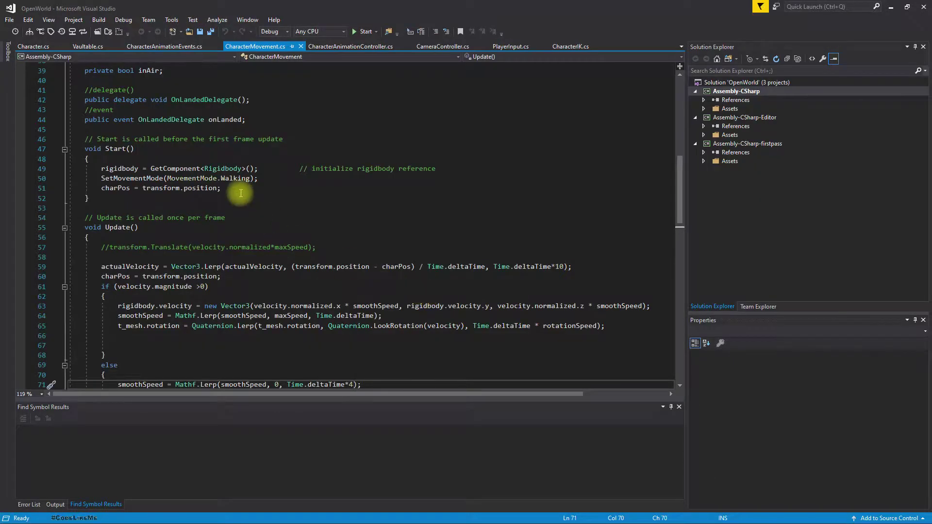
pyautogui.scroll(-11, 240, 192)
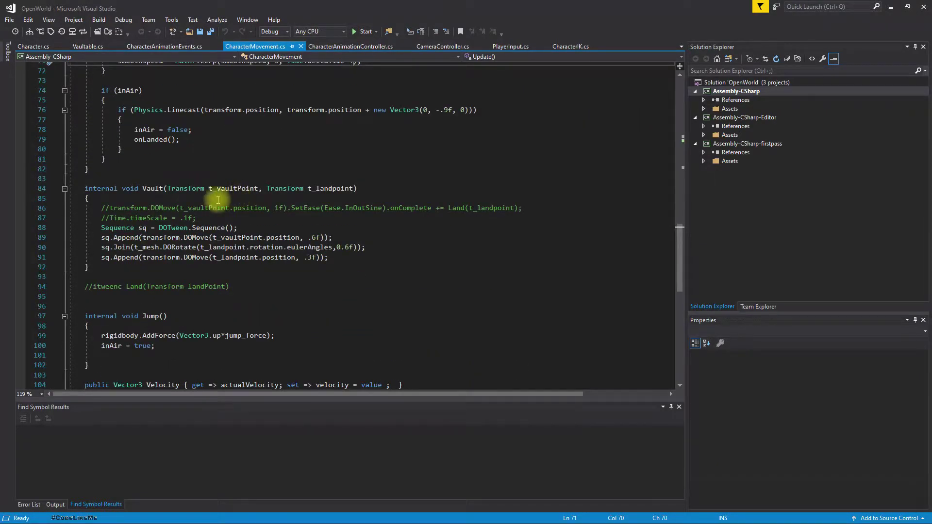
pyautogui.click(105, 218)
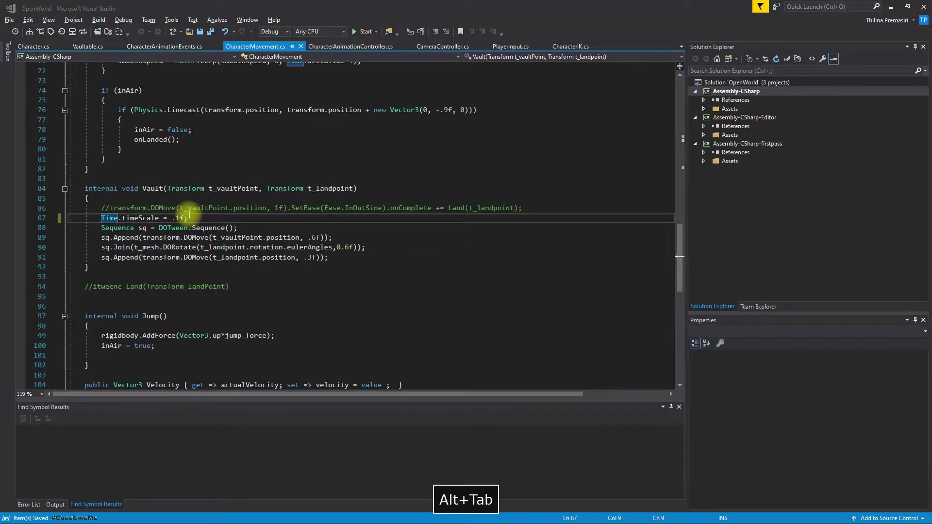
pyautogui.hotkey('alt', 'Tab')
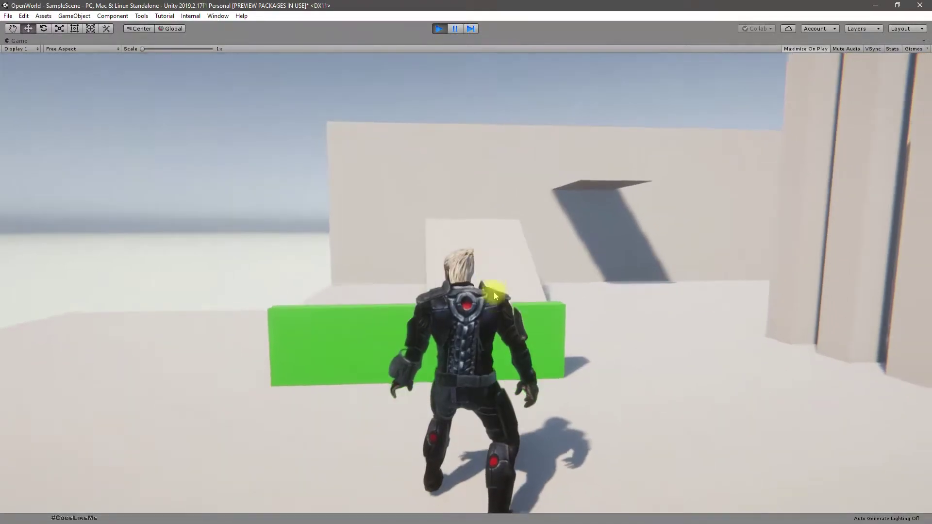
# Step: Test a slow-motion vault over the green wall in play mode, pause it and stop the game
pyautogui.press('w')
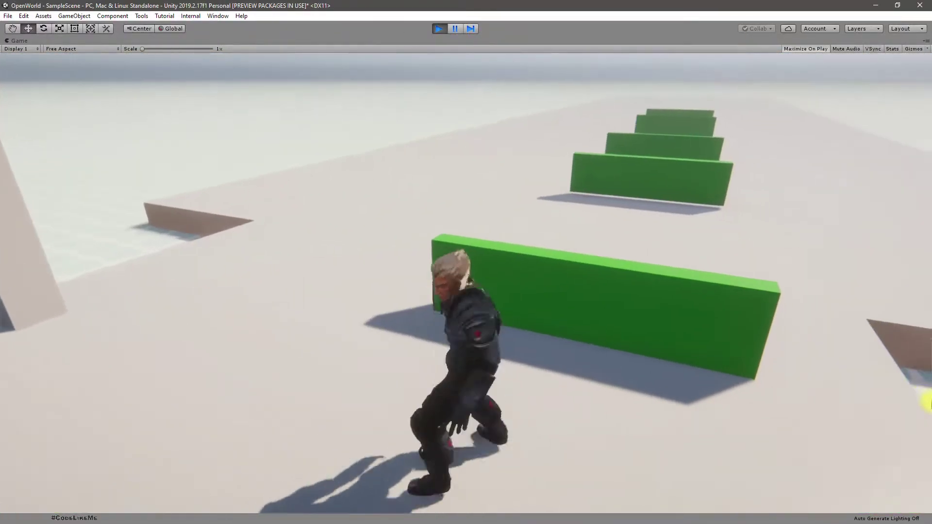
pyautogui.press('space')
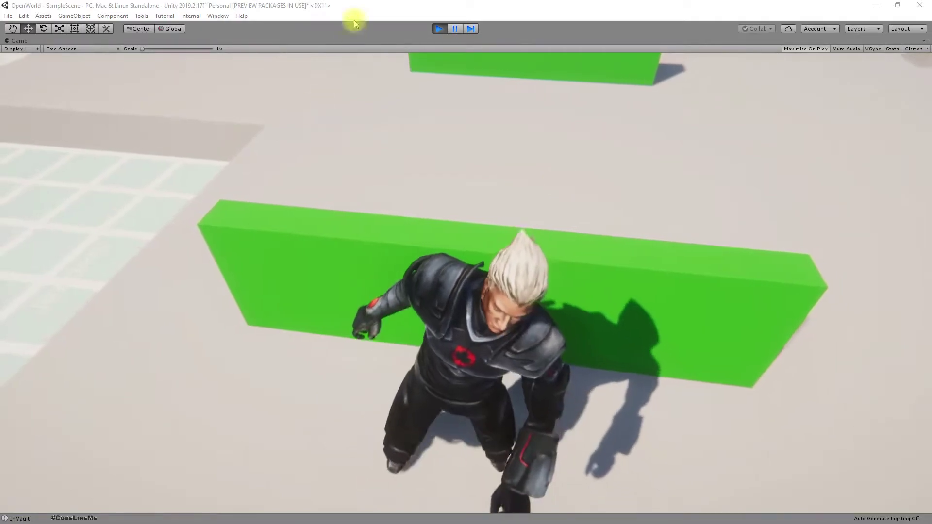
pyautogui.click(455, 29)
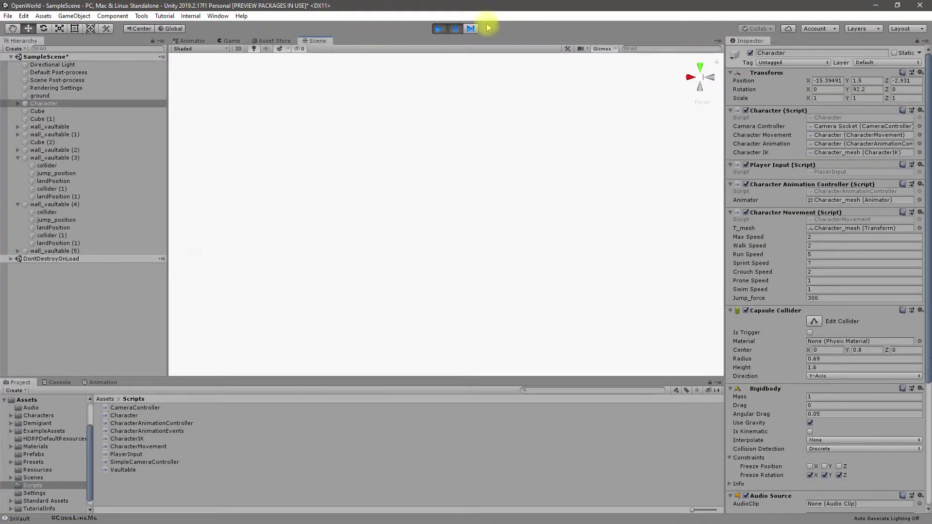
pyautogui.click(439, 29)
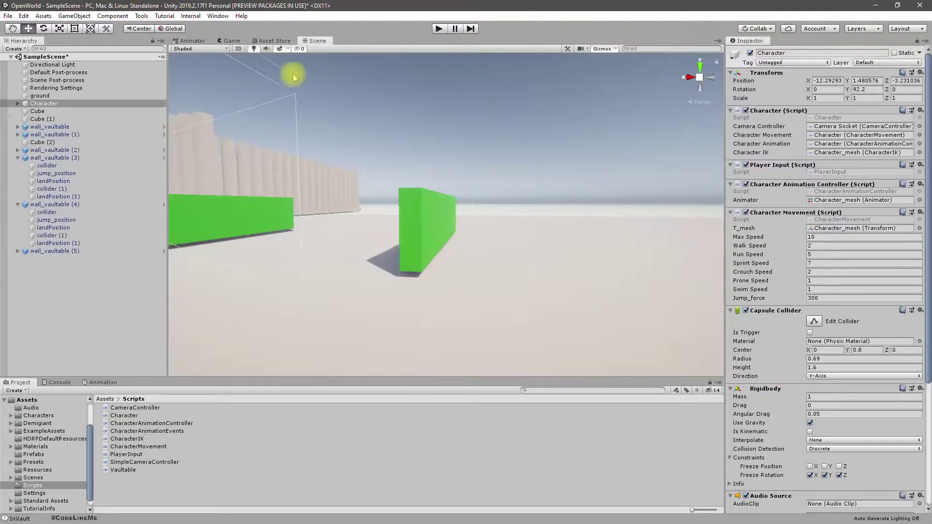
# Step: Frame the character and the nearby green wall in the Scene view and dock that view beside a narrower Game view
pyautogui.moveTo(490, 251); pyautogui.dragTo(517, 238, button='right')
pyautogui.press('s')
pyautogui.press('w')
pyautogui.press('q')
pyautogui.press('s')
pyautogui.press('e')
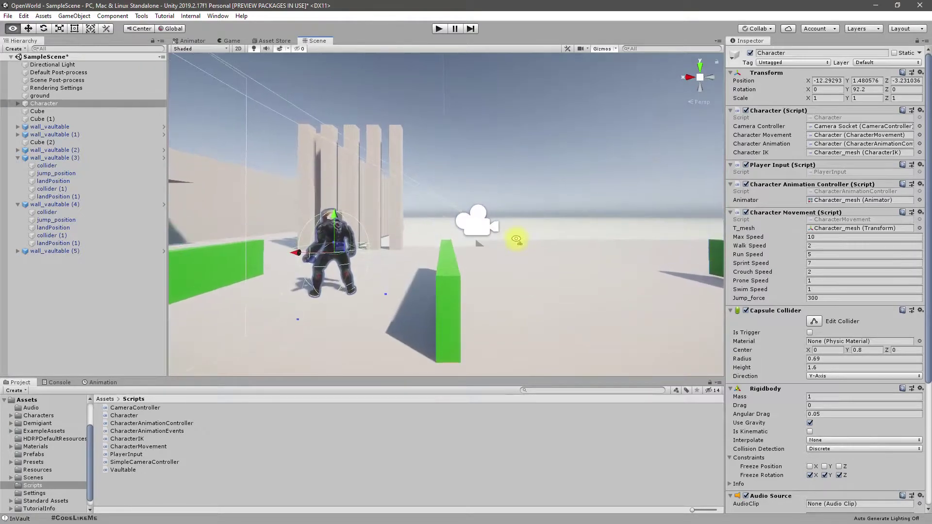
pyautogui.moveTo(318, 43); pyautogui.dragTo(204, 129)
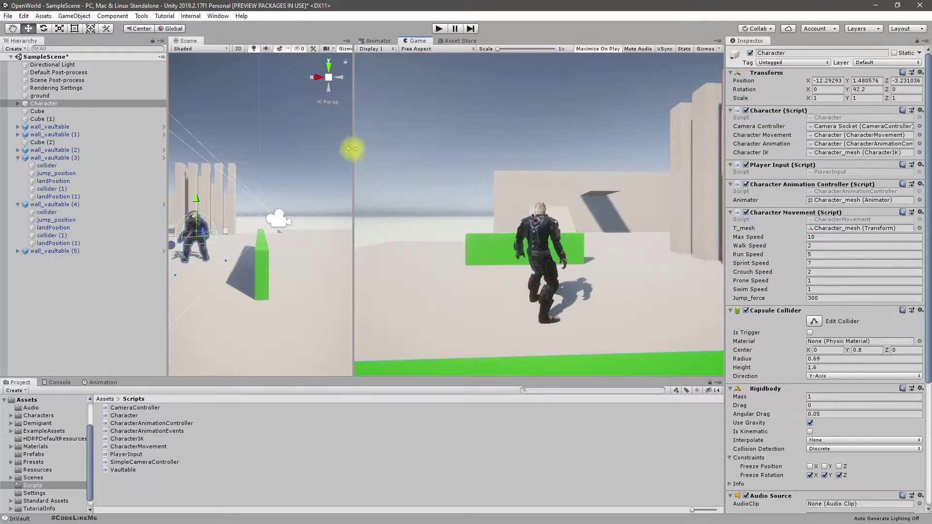
pyautogui.moveTo(352, 148); pyautogui.dragTo(492, 148)
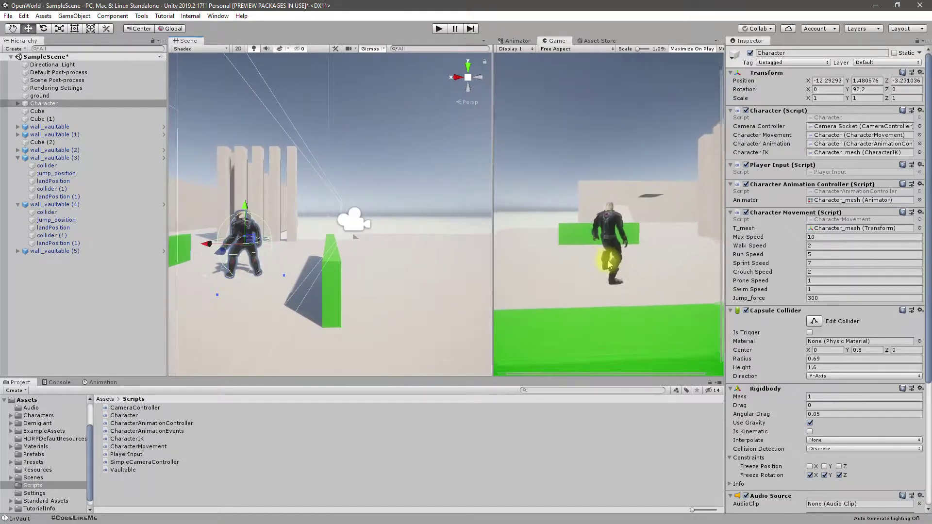
pyautogui.scroll(-1, 596, 256)
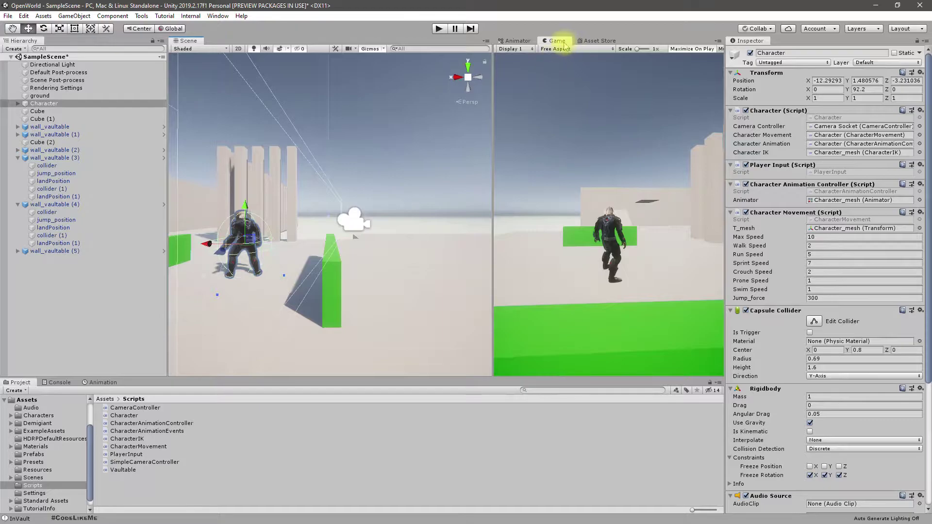
# Step: Start play mode and vault the character over the green wall and back, pausing in mid-vault
pyautogui.click(439, 29)
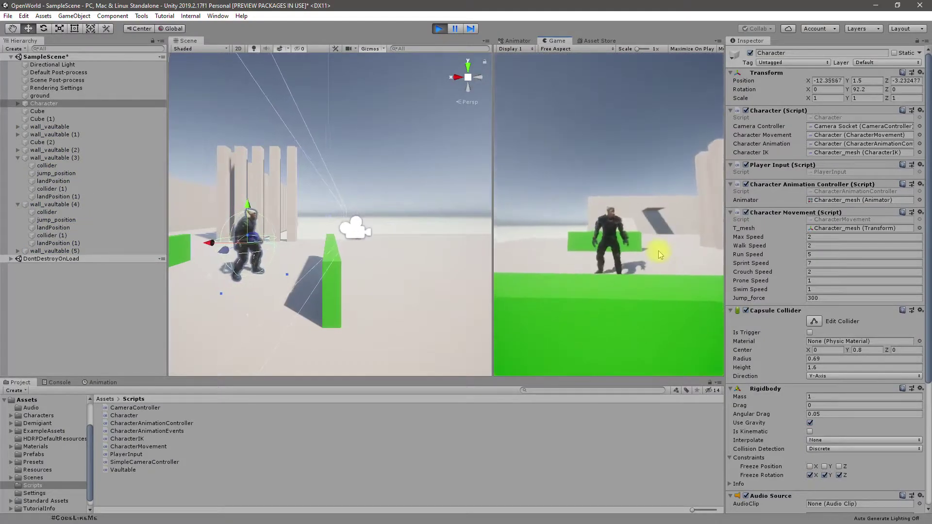
pyautogui.press('s')
pyautogui.press('s')
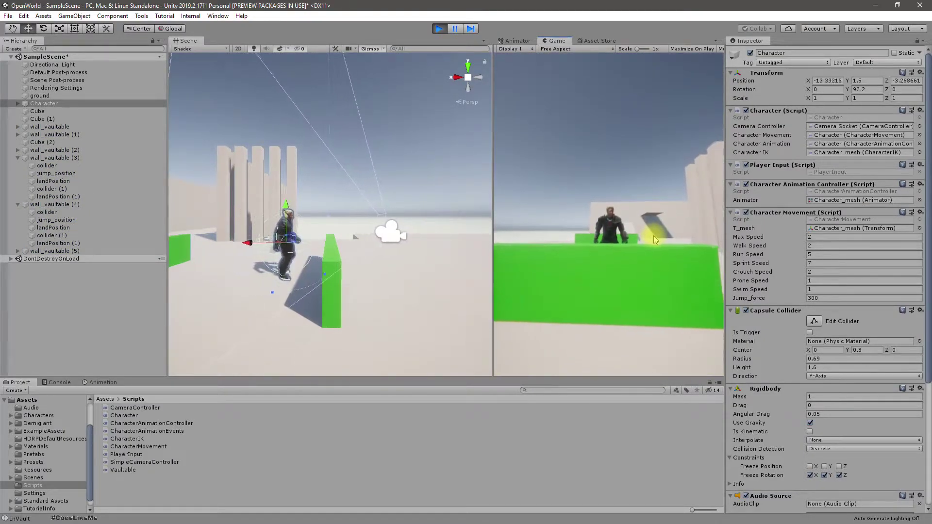
pyautogui.press('space')
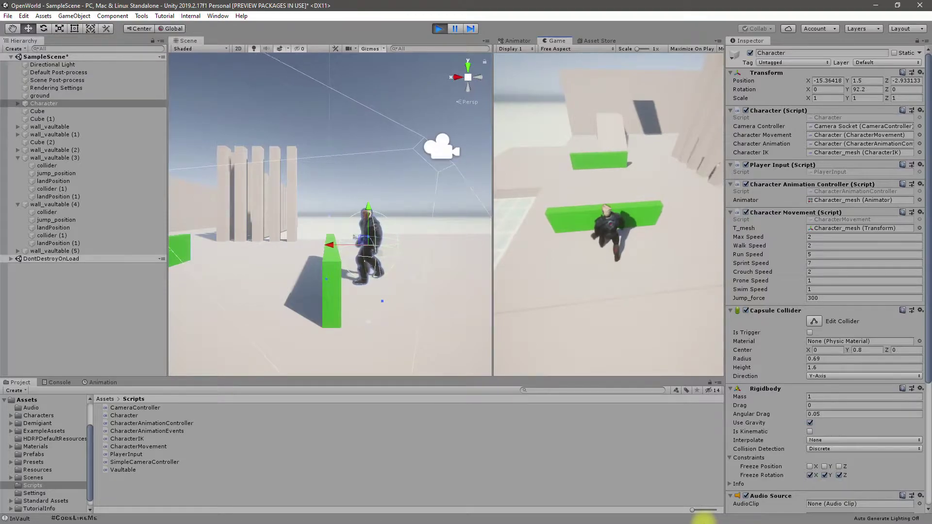
pyautogui.press('space')
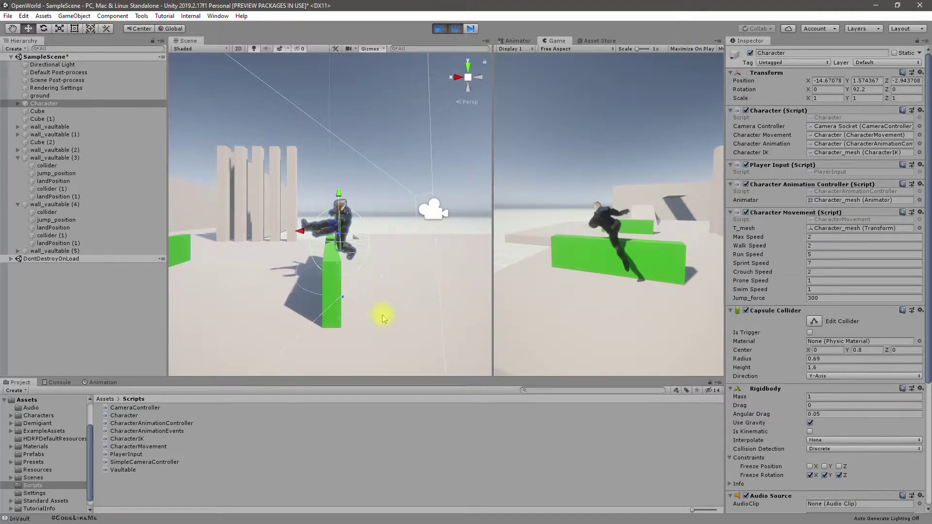
# Step: Examine the paused mid-vault pose up close from the other side of the wall in the Scene view
pyautogui.moveTo(225, 276); pyautogui.dragTo(794, 288, button='right')
pyautogui.press('s')
pyautogui.press('a')
pyautogui.press('w')
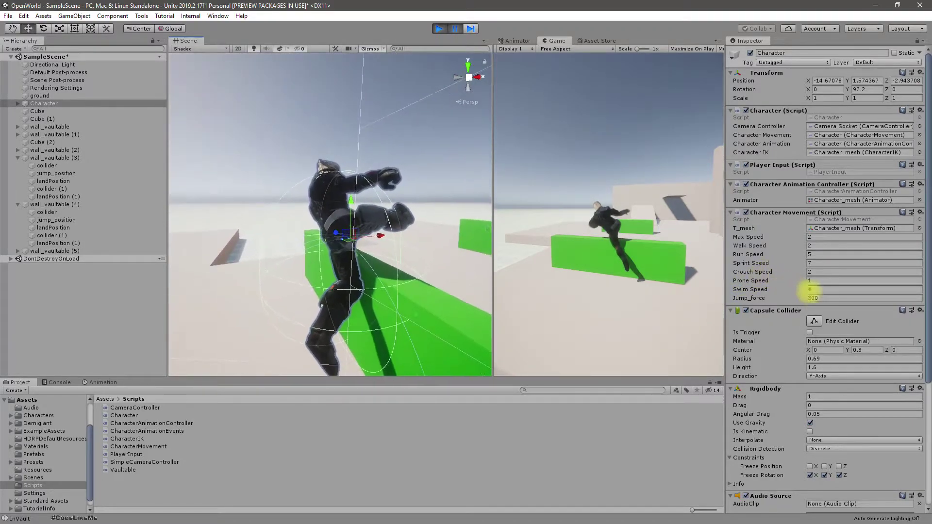
# Step: Resume the paused game and vault the character over the same wall again
pyautogui.click(456, 32)
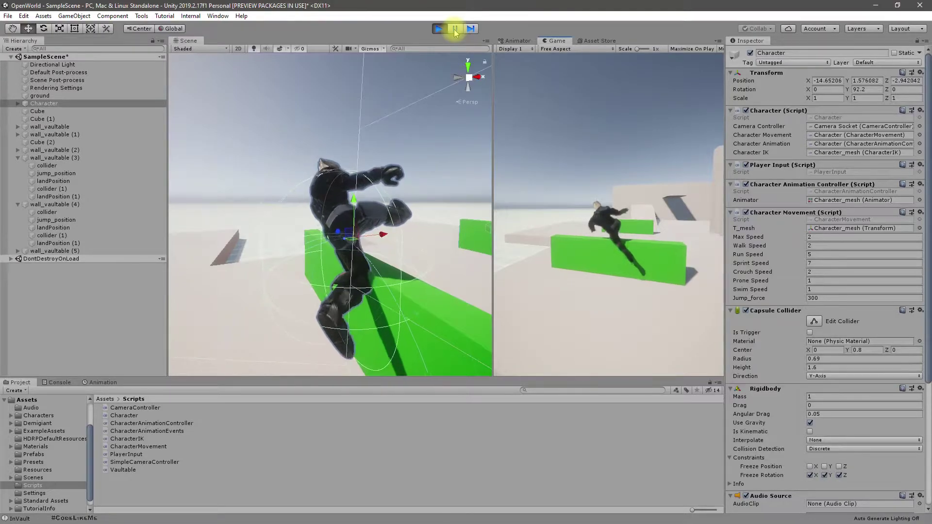
pyautogui.click(455, 30)
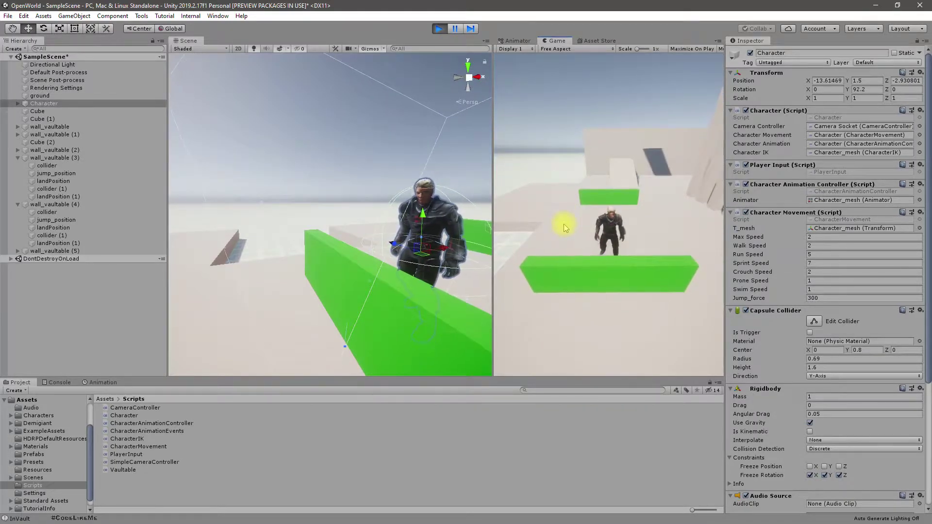
pyautogui.press('space')
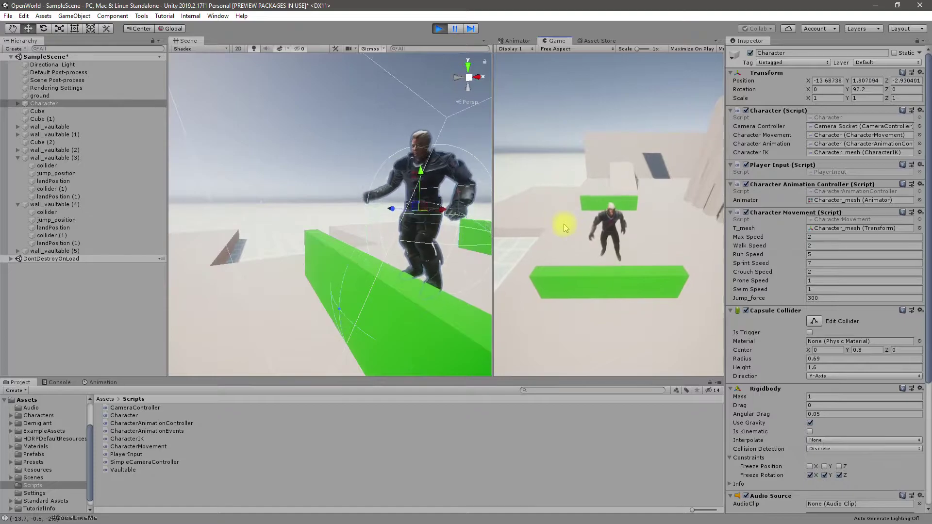
# Step: Restart play mode, walk the character up to the green wall, test another slow-motion vault and stop the game
pyautogui.hotkey('ctrl', 'p')
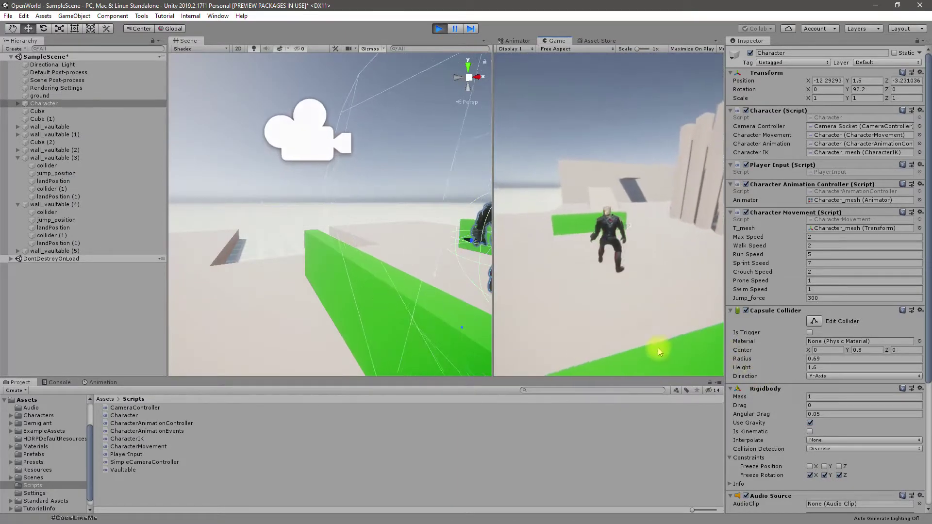
pyautogui.press('w')
pyautogui.press('s')
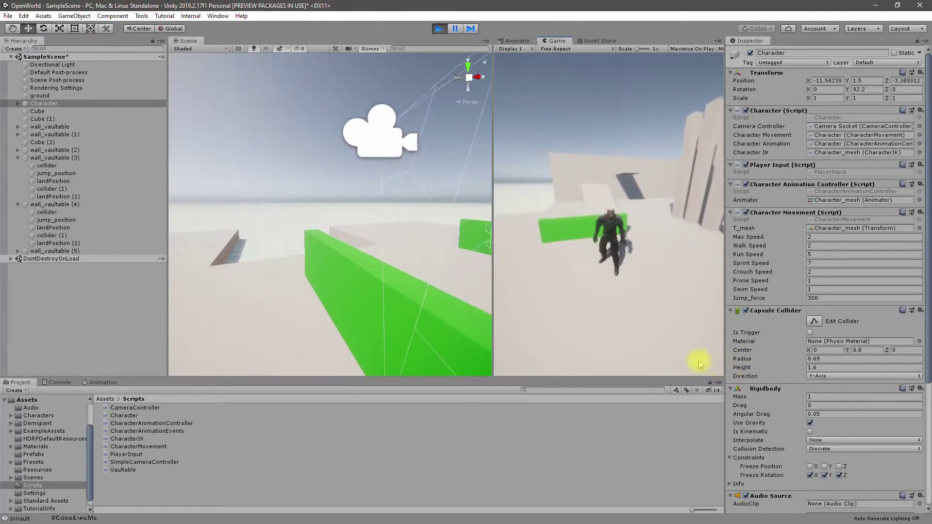
pyautogui.press('s')
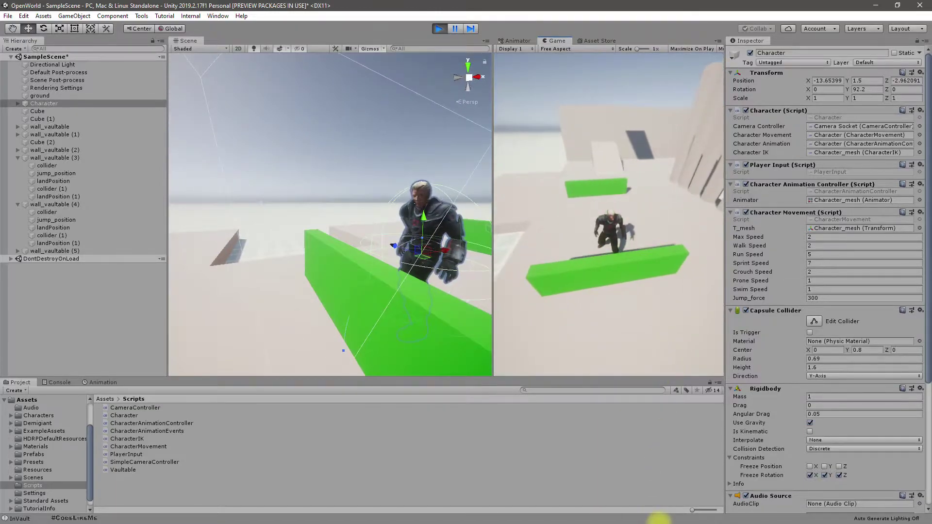
pyautogui.press('space')
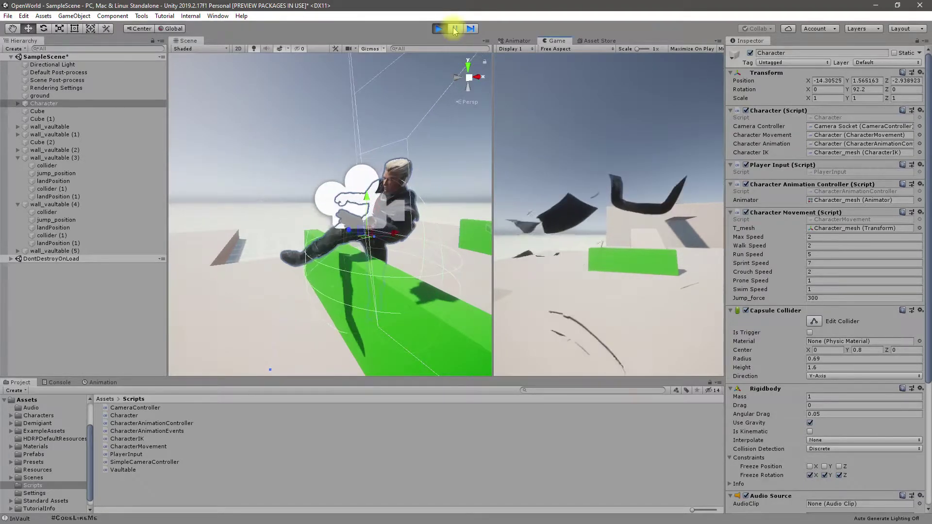
pyautogui.click(438, 28)
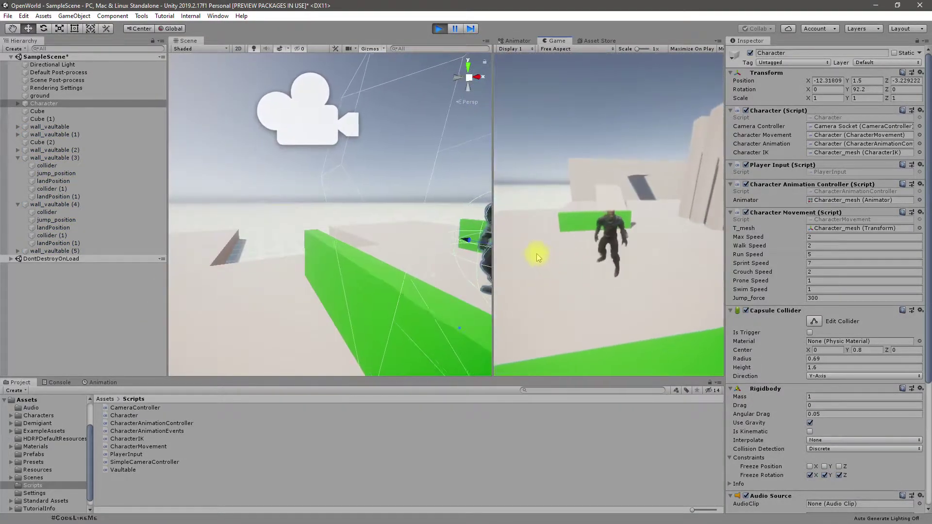
# Step: Vault the character over the green wall behind it, examine the slow-motion pose from the other side and stop the game
pyautogui.press('s')
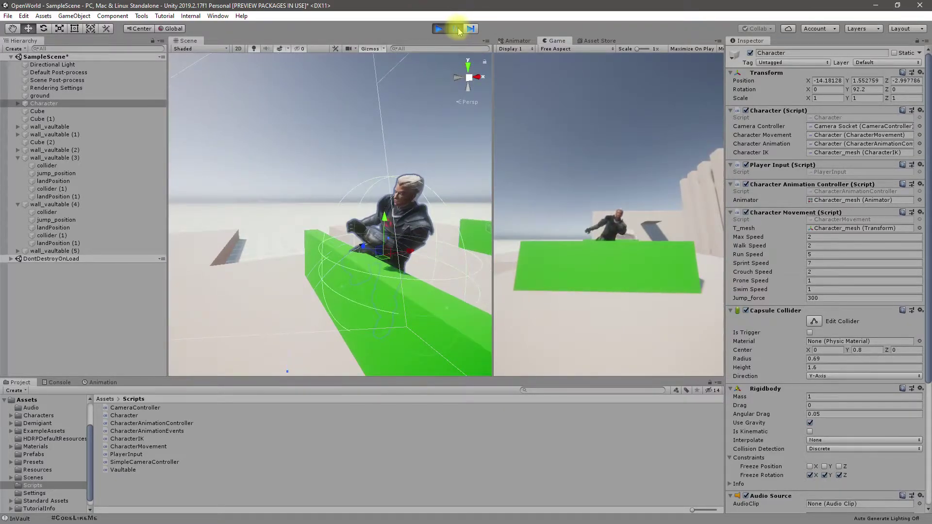
pyautogui.keyDown('alt'); pyautogui.moveTo(243, 260); pyautogui.dragTo(840, 321); pyautogui.keyUp('alt')
pyautogui.scroll(10, 840, 321)
pyautogui.scroll(-7, 840, 321)
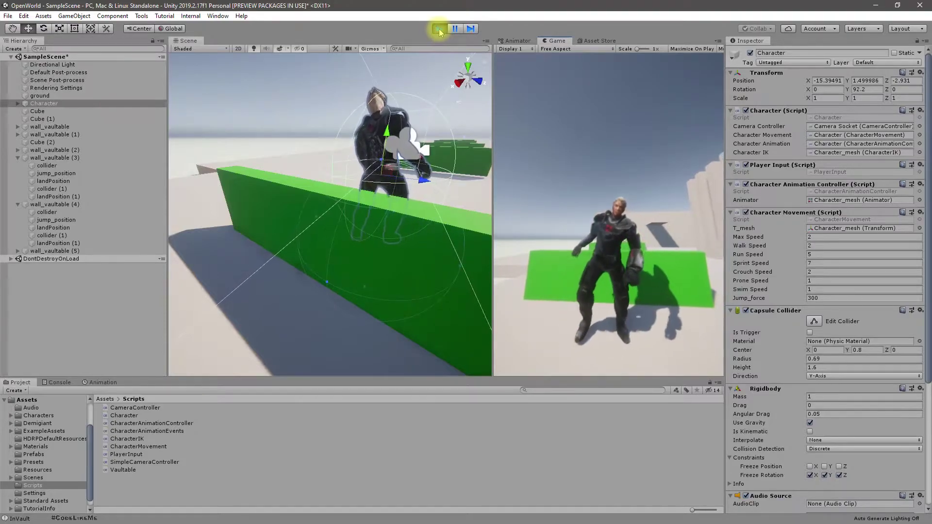
pyautogui.click(440, 31)
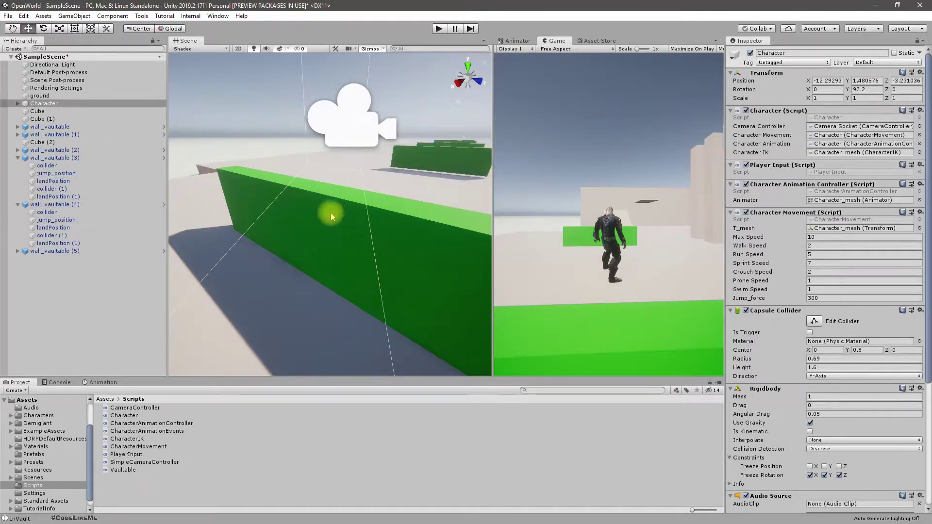
# Step: Select the jump_position of wall_vaultable (3) and look over the green walls around the character in the Scene view
pyautogui.press('f')
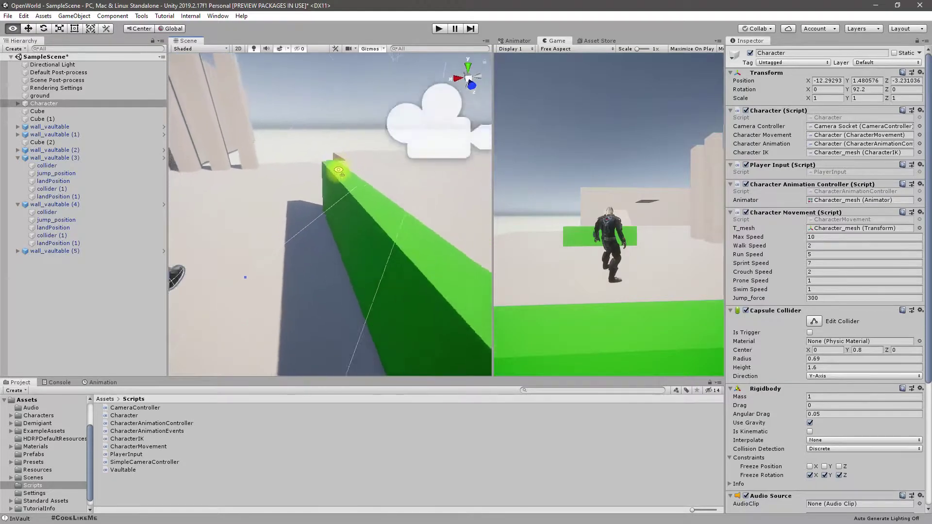
pyautogui.click(58, 174)
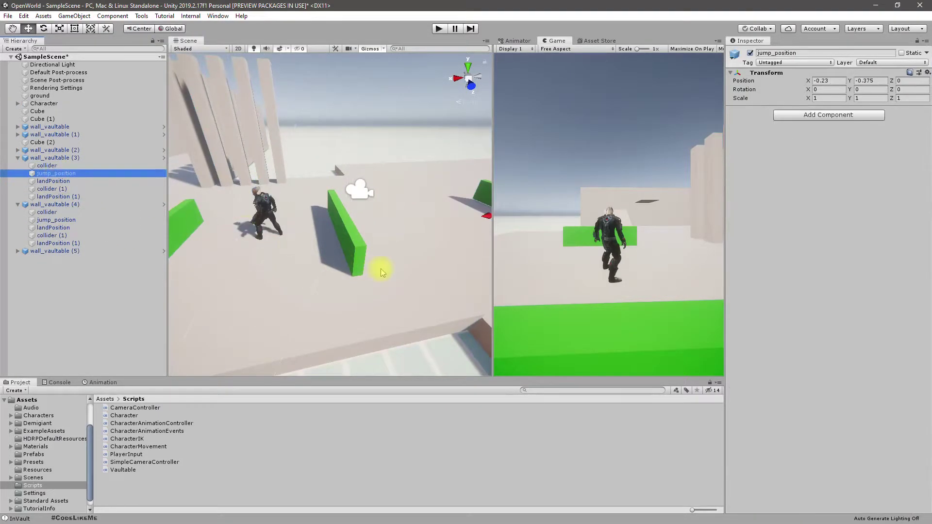
pyautogui.keyDown('alt'); pyautogui.moveTo(380, 269); pyautogui.dragTo(325, 249); pyautogui.keyUp('alt')
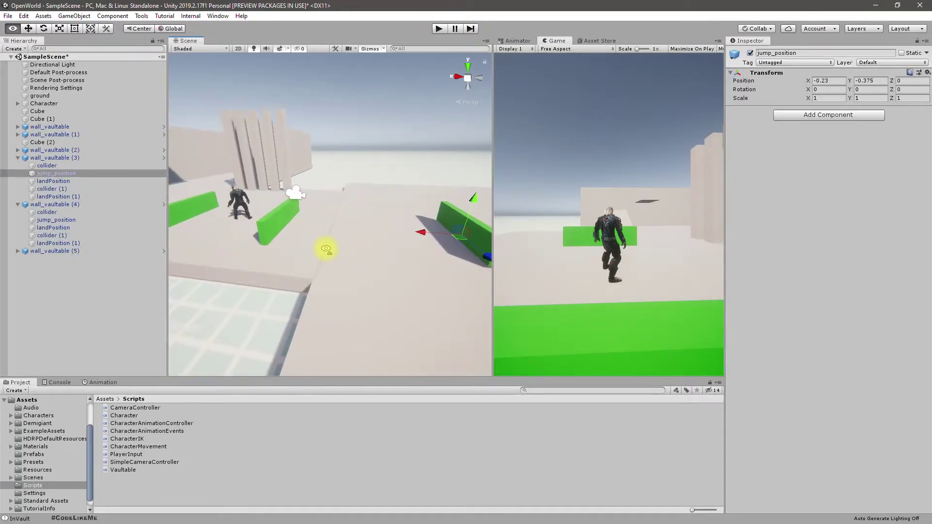
pyautogui.press('a')
pyautogui.moveTo(326, 249); pyautogui.dragTo(329, 247, button='right')
pyautogui.press('w')
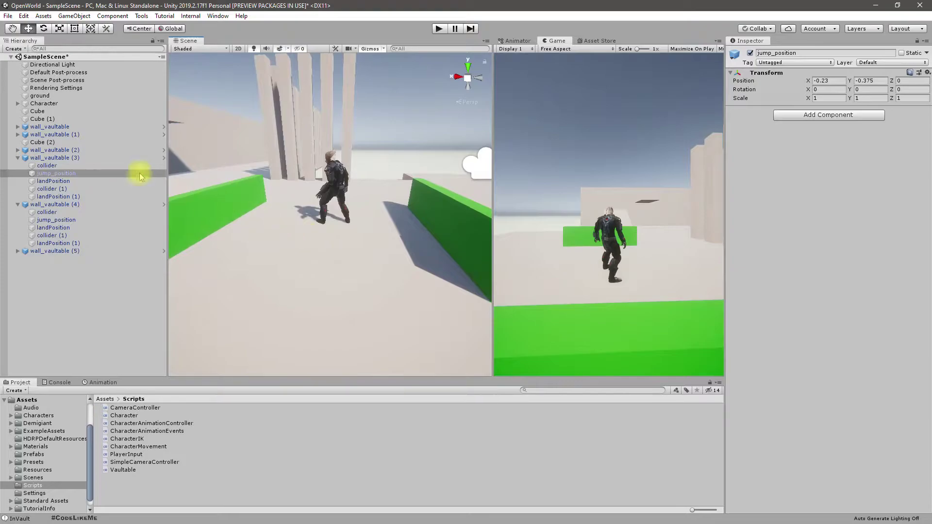
# Step: List the child objects of wall_vaultable and select that wall, viewing it end-on beside the character
pyautogui.click(18, 127)
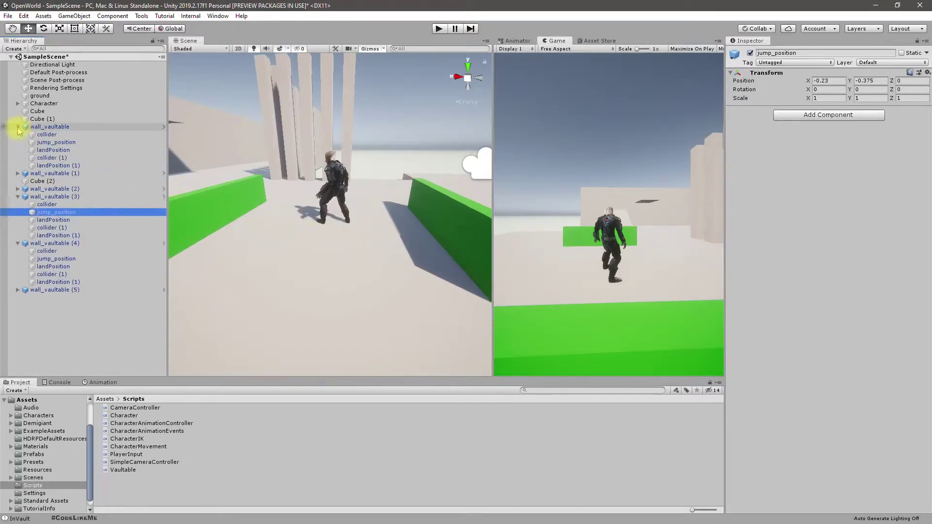
pyautogui.click(241, 196)
pyautogui.moveTo(268, 231)
pyautogui.keyDown('alt'); pyautogui.mouseDown()
pyautogui.moveTo(284, 235)
pyautogui.moveTo(278, 225)
pyautogui.mouseUp(); pyautogui.keyUp('alt')
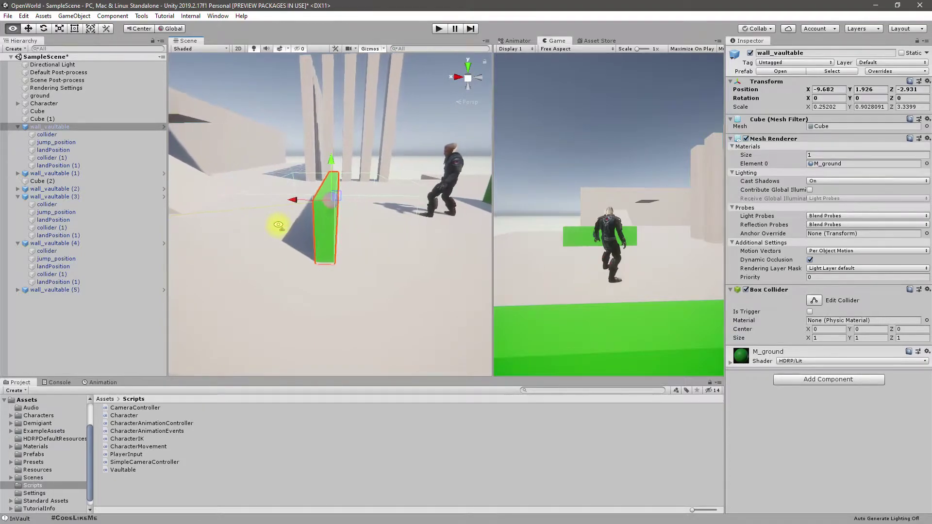
# Step: Start play mode, walk the character straight to wall_vaultable and pause as it begins the vault
pyautogui.hotkey('alt', 'Tab')
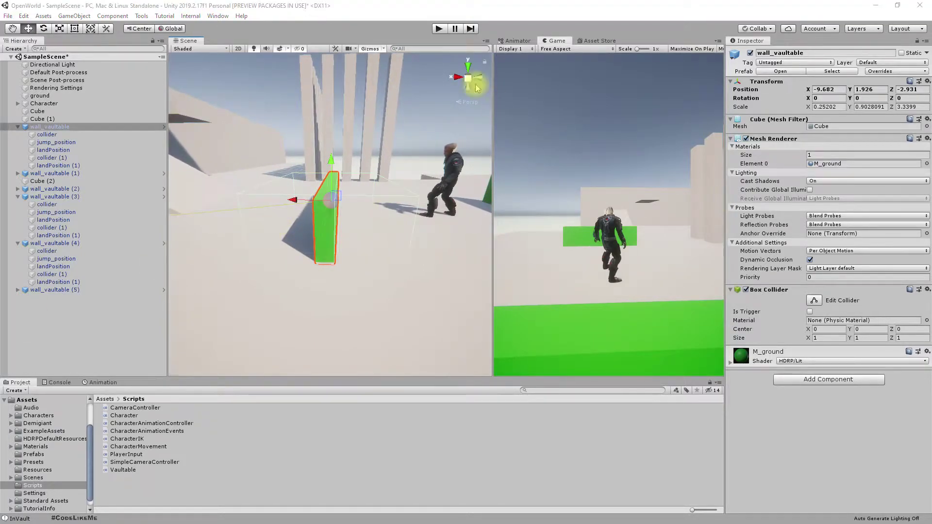
pyautogui.click(591, 237)
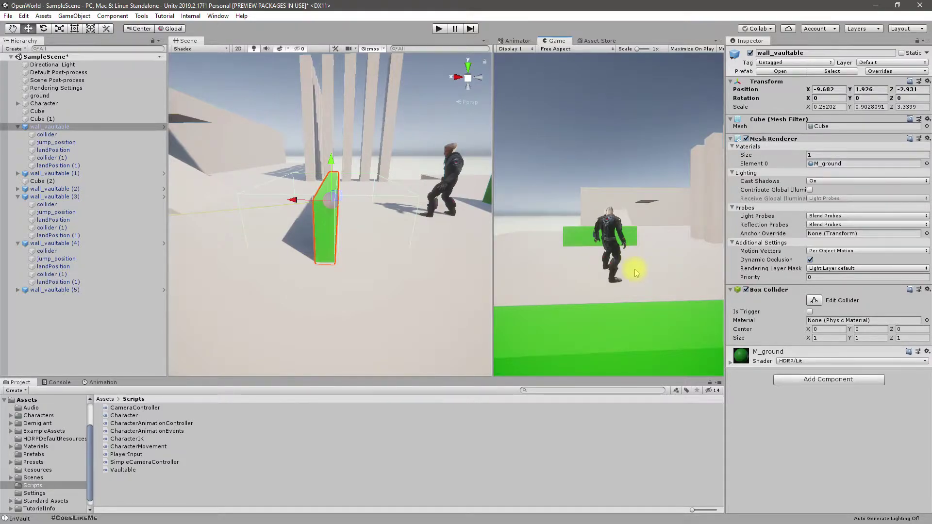
pyautogui.click(439, 30)
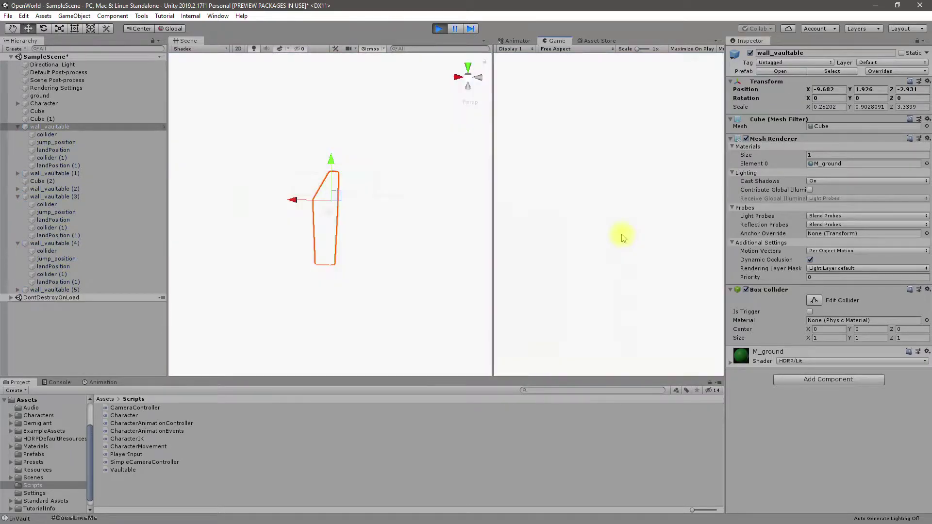
pyautogui.press('w')
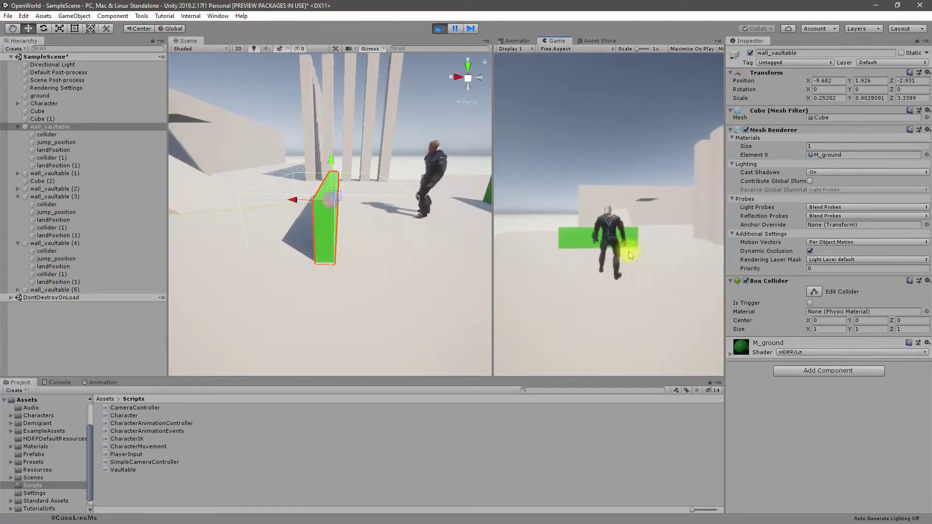
pyautogui.press('w')
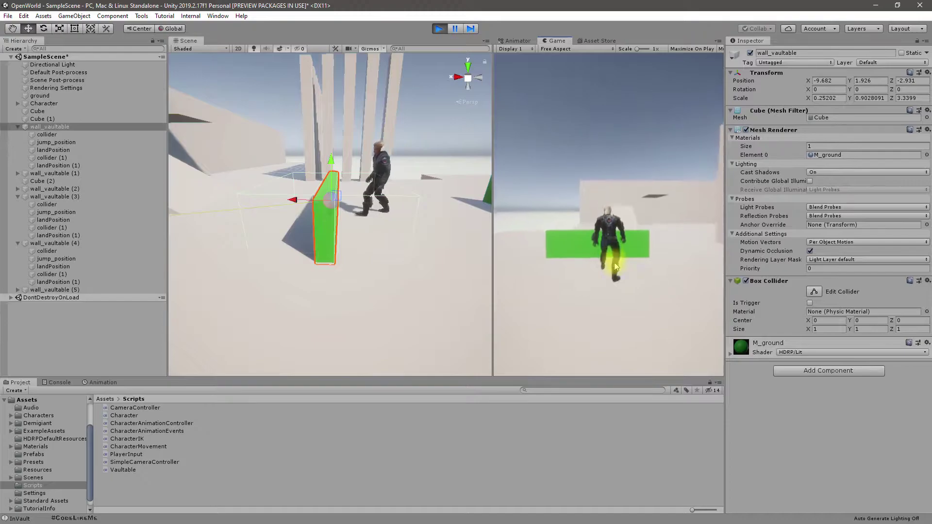
pyautogui.press('w')
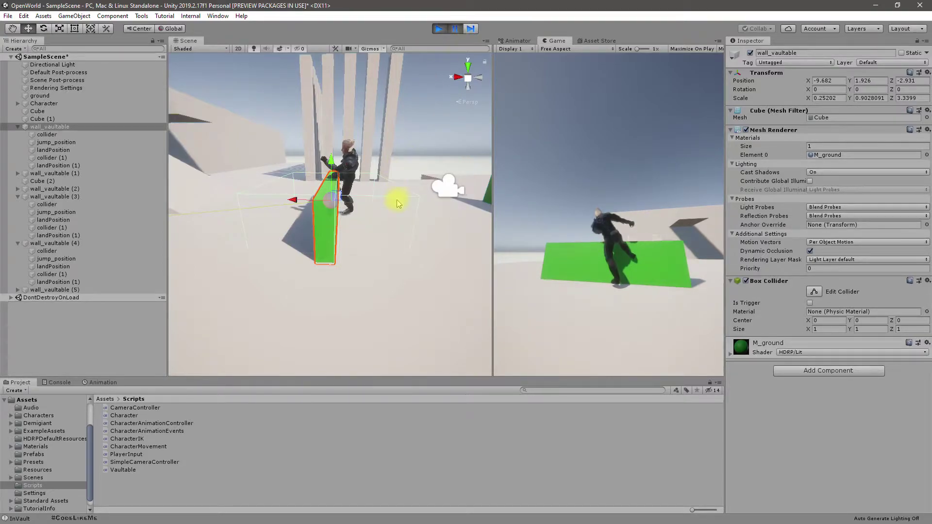
# Step: Try shifting wall_vaultable along X toward the paused character, and undo the move
pyautogui.keyDown('alt'); pyautogui.moveTo(419, 168); pyautogui.dragTo(398, 221); pyautogui.keyUp('alt')
pyautogui.scroll(5, 405, 228)
pyautogui.moveTo(301, 206); pyautogui.dragTo(315, 207)
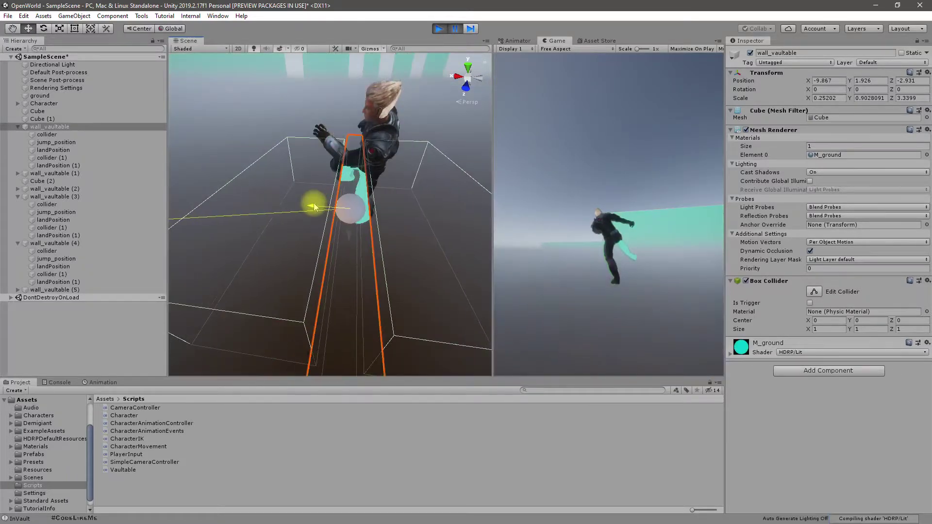
pyautogui.hotkey('ctrl', 'z')
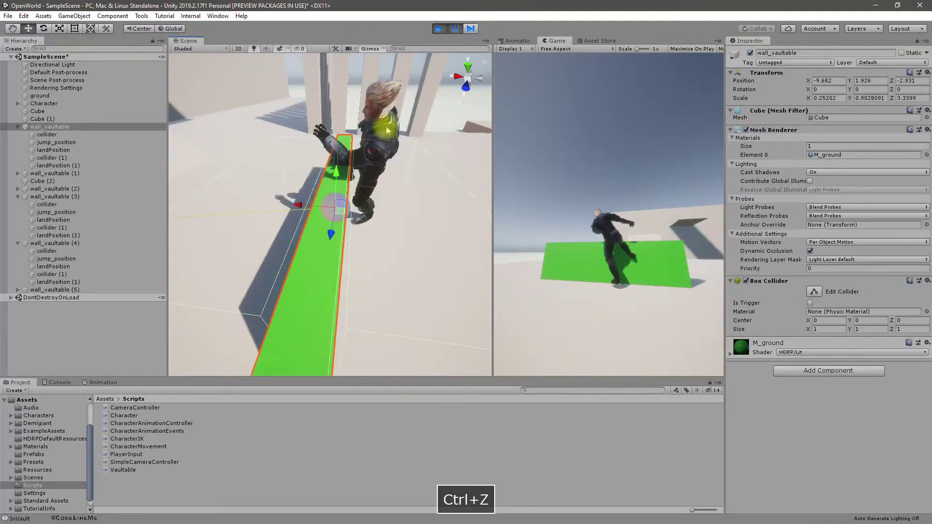
# Step: Shift the Character along X to about -9.94 in the paused vault to check its distance from the wall, and stop the game
pyautogui.click(48, 104)
pyautogui.moveTo(332, 167); pyautogui.dragTo(369, 163)
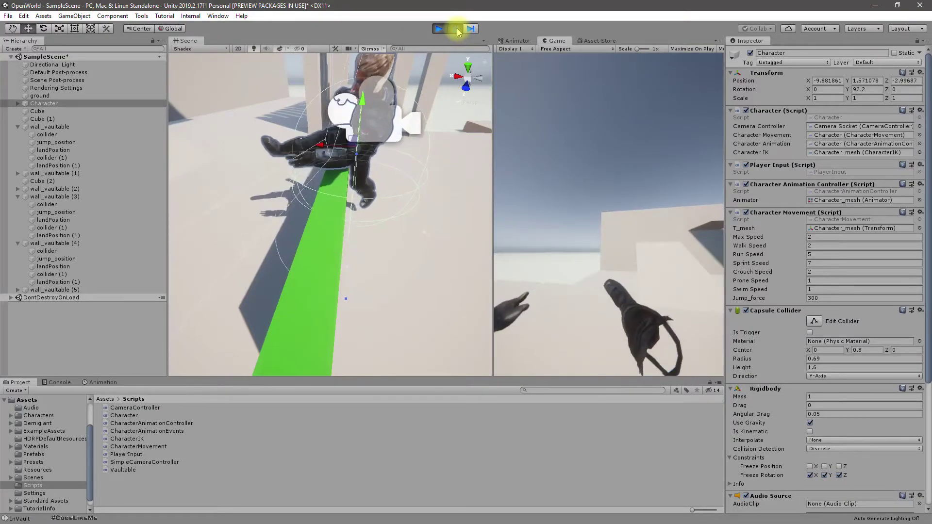
pyautogui.moveTo(316, 146); pyautogui.dragTo(324, 145)
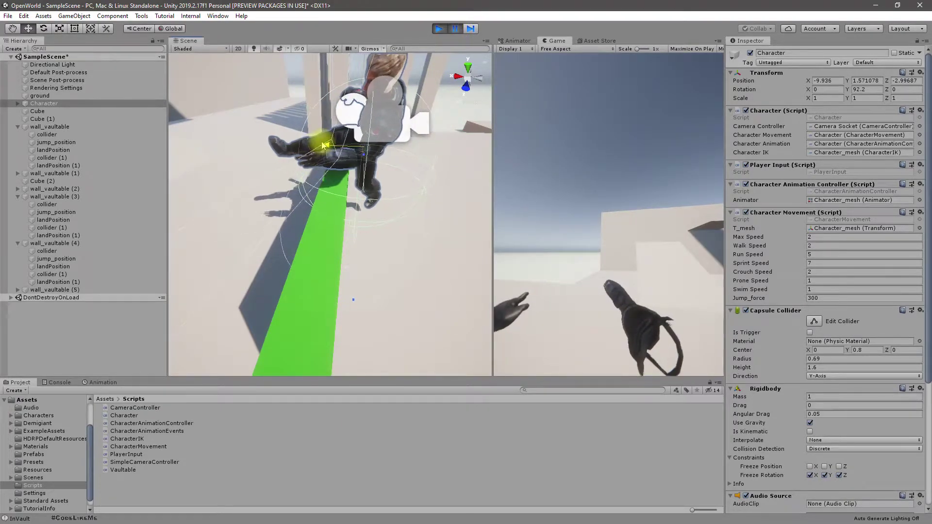
pyautogui.click(436, 30)
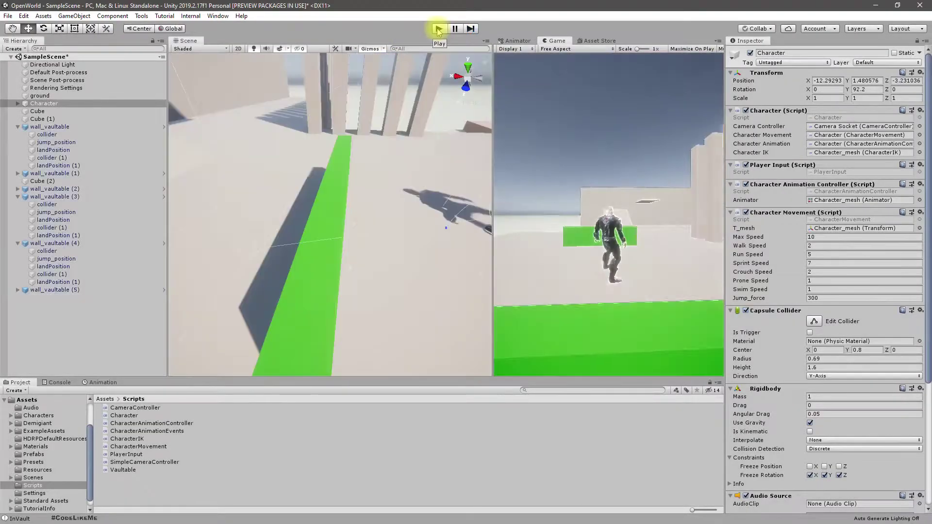
# Step: Restart play mode, vault the character straight over wall_vaultable in slow motion and stop the game after it lands
pyautogui.click(438, 31)
pyautogui.click(622, 222)
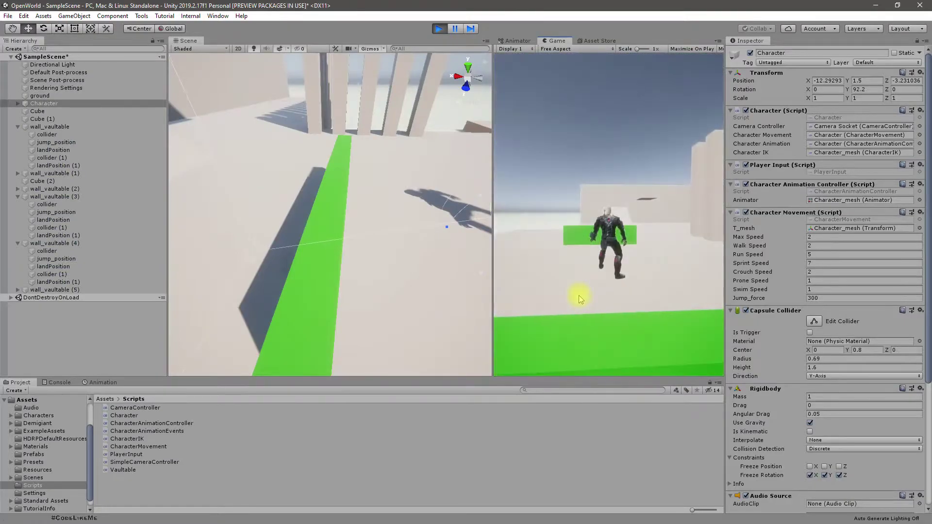
pyautogui.press('w')
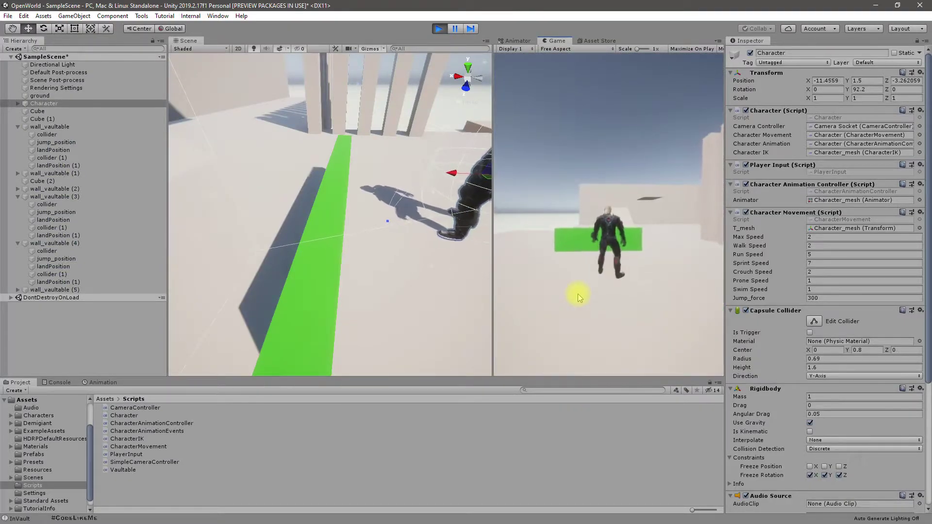
pyautogui.press('space')
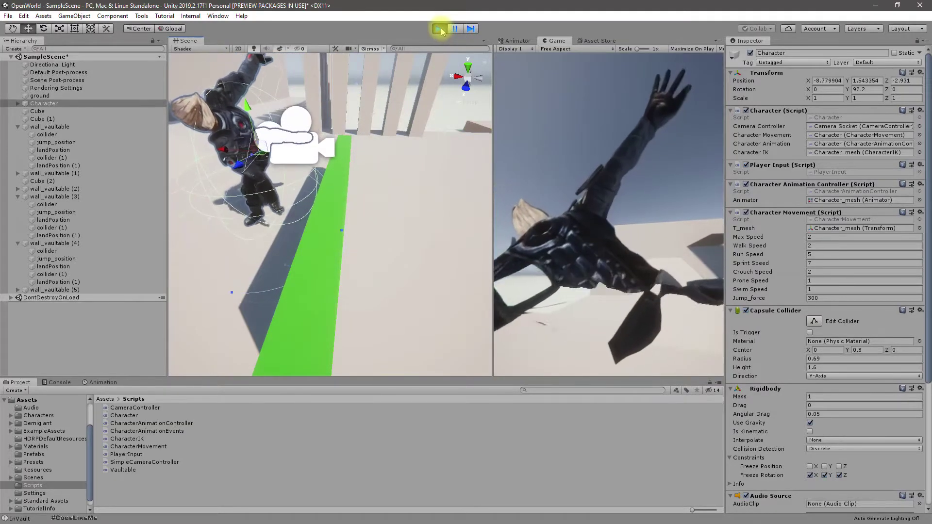
pyautogui.click(439, 29)
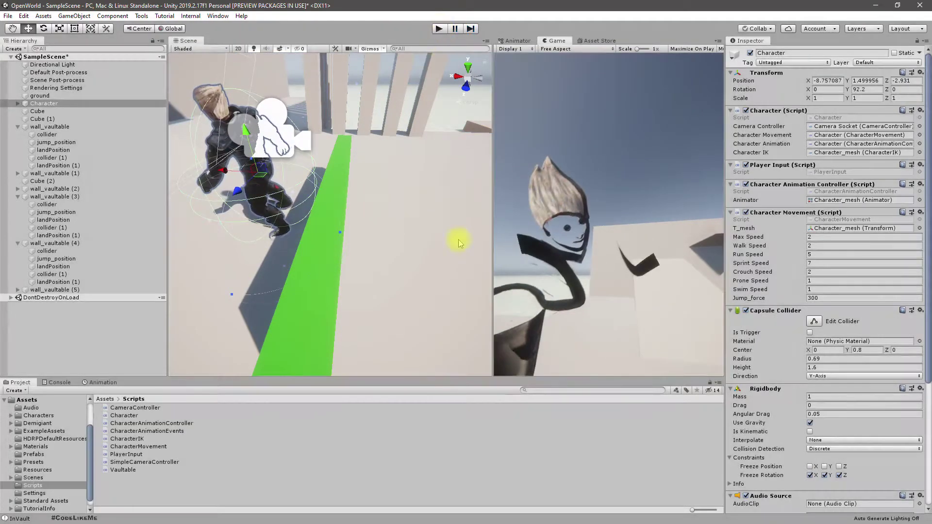
# Step: Start play mode again, vault the character over wall_vaultable from an oblique angle and pause as the vault begins
pyautogui.hotkey('alt', 'Tab')
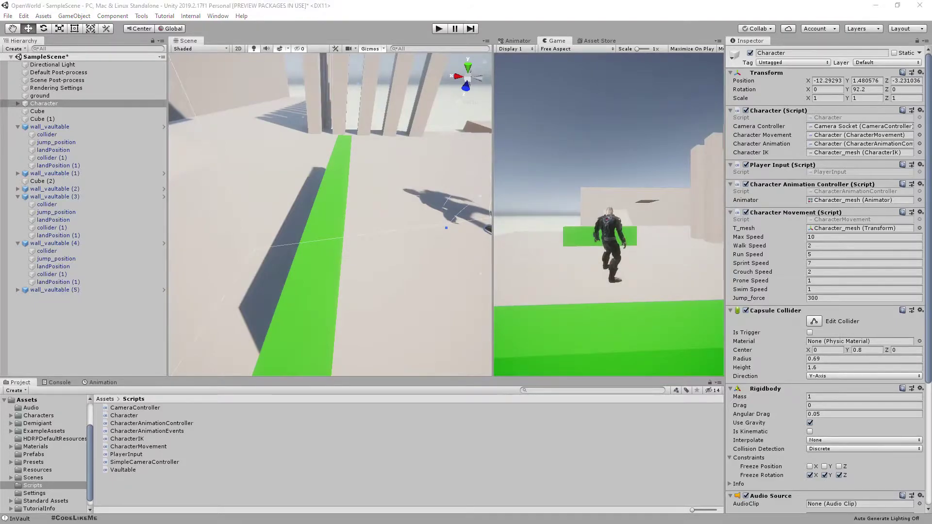
pyautogui.click(438, 28)
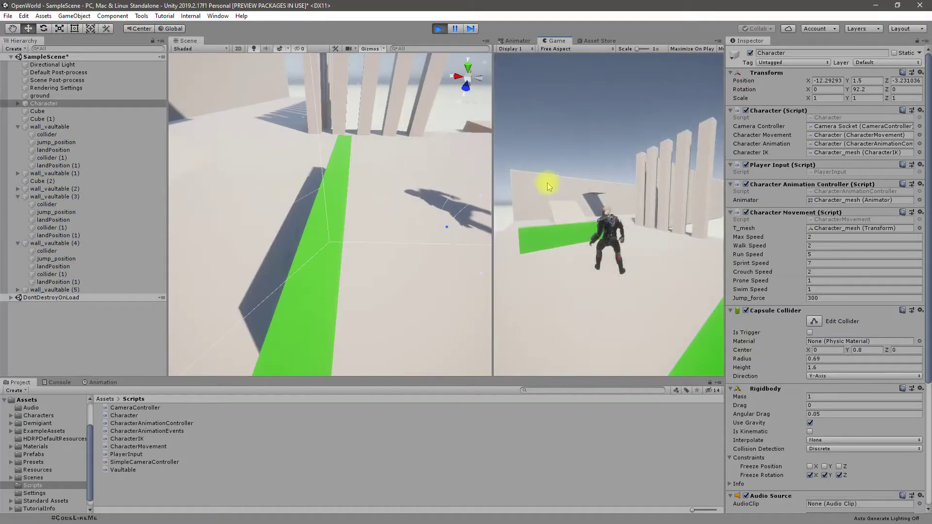
pyautogui.press('w')
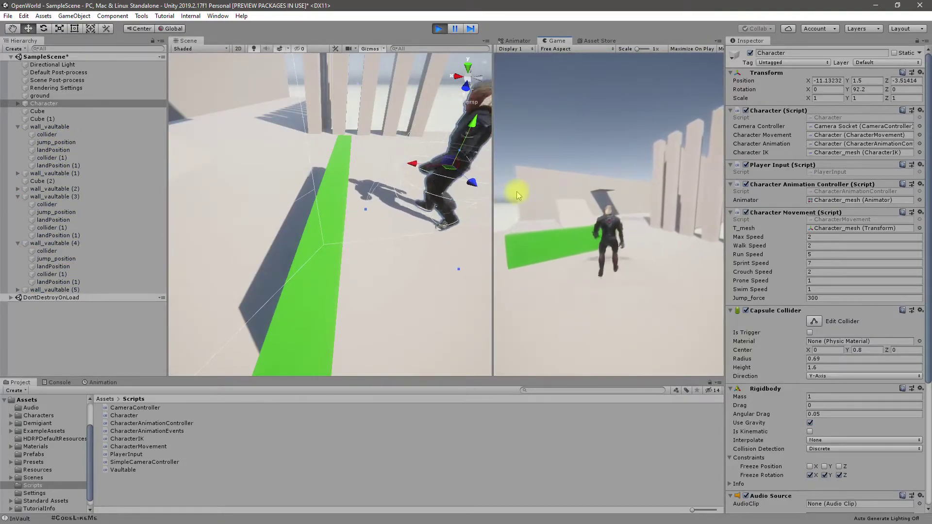
pyautogui.press('space')
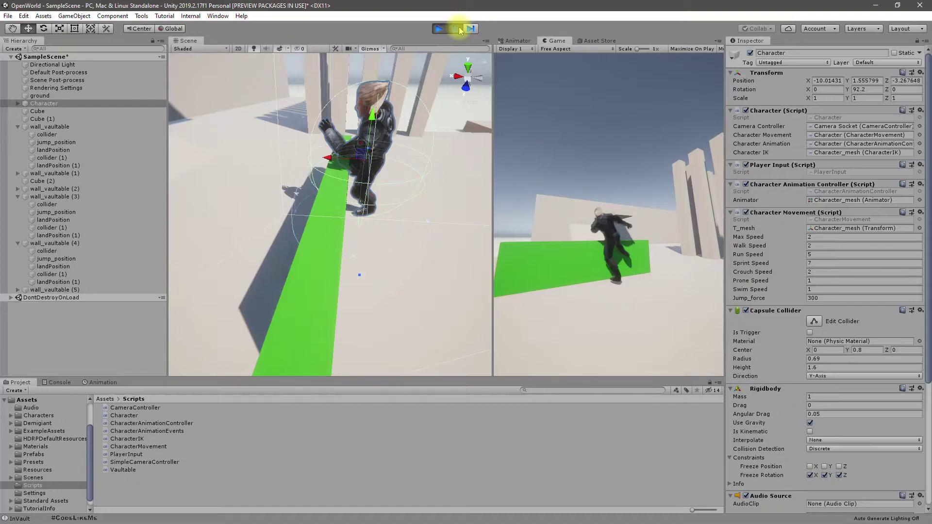
# Step: Rotate the paused character about Y to about 124° on the wall, check the resumed vault and stop the game
pyautogui.keyDown('alt'); pyautogui.moveTo(422, 196); pyautogui.dragTo(642, 275); pyautogui.keyUp('alt')
pyautogui.keyDown('alt'); pyautogui.scroll(3, 649, 230); pyautogui.keyUp('alt')
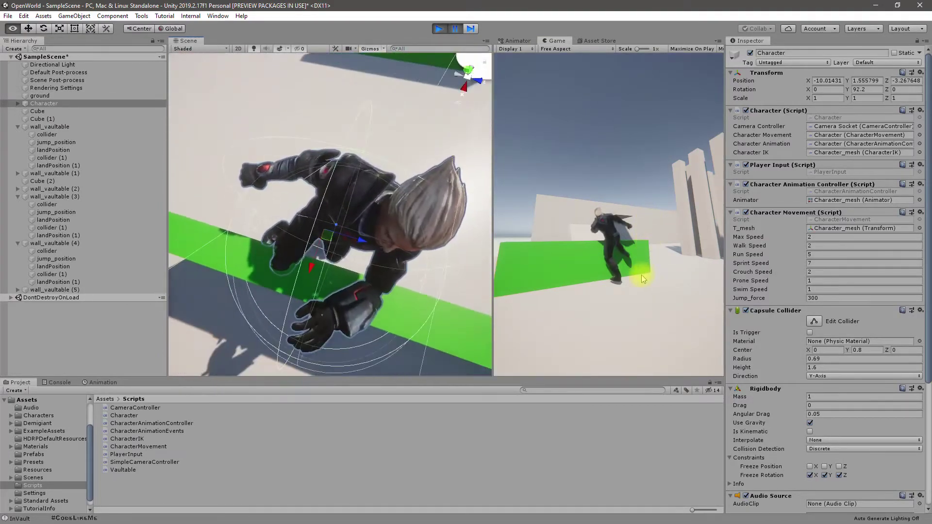
pyautogui.keyDown('alt'); pyautogui.scroll(-3, 642, 275); pyautogui.keyUp('alt')
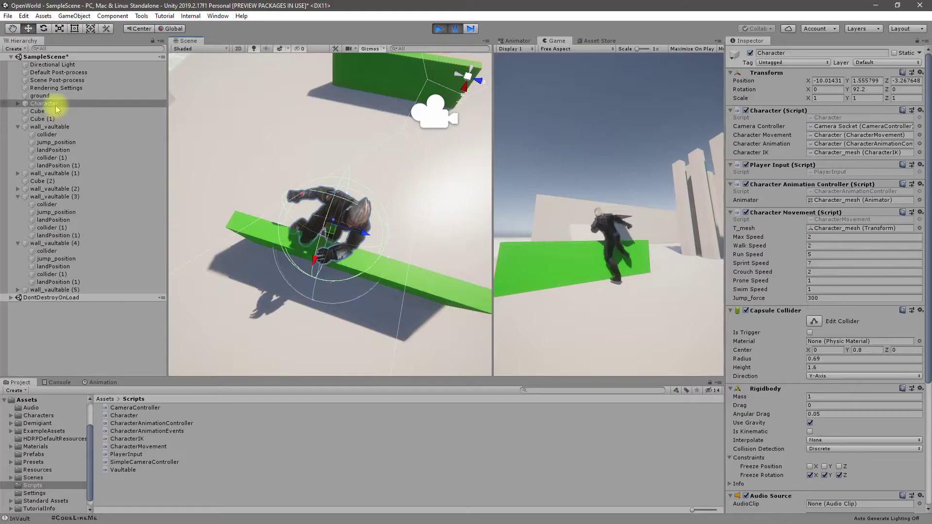
pyautogui.keyDown('alt'); pyautogui.moveTo(342, 265); pyautogui.dragTo(354, 184); pyautogui.keyUp('alt')
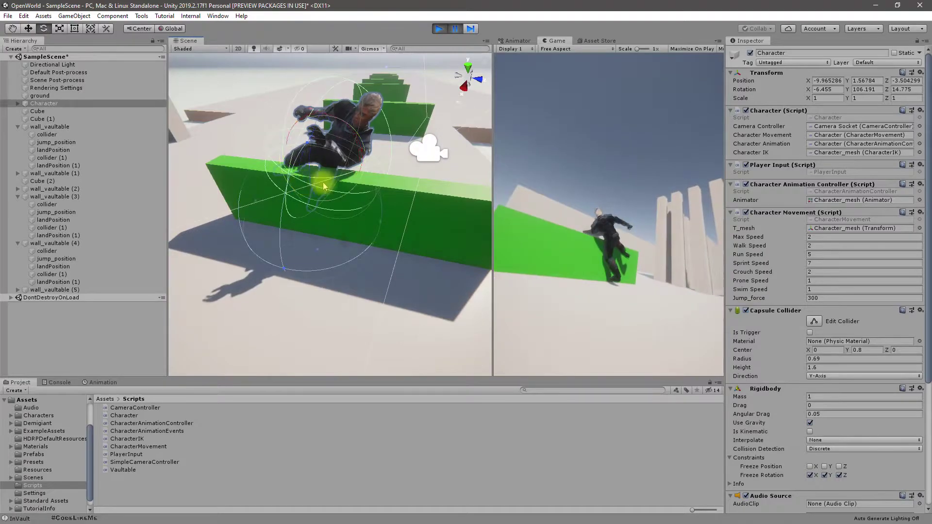
pyautogui.hotkey('ctrl', 'z')
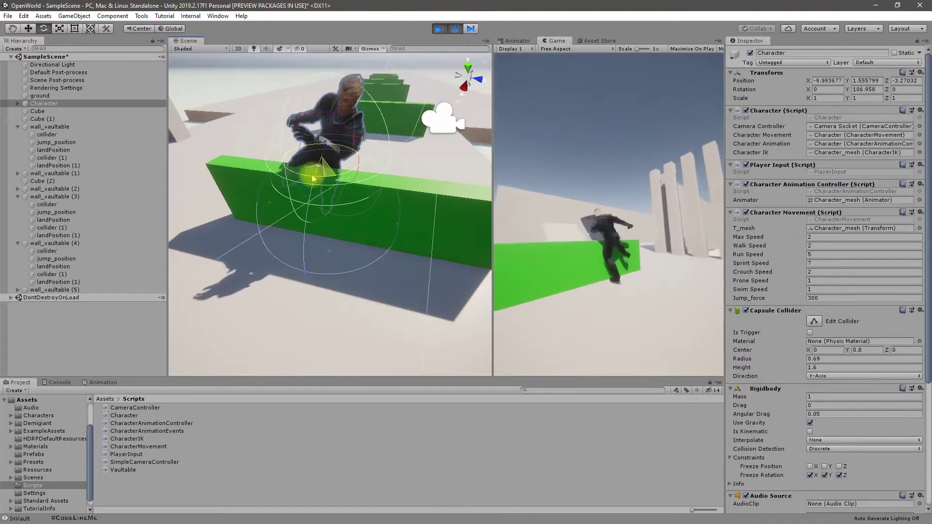
pyautogui.keyDown('alt'); pyautogui.moveTo(294, 175); pyautogui.dragTo(610, 232); pyautogui.keyUp('alt')
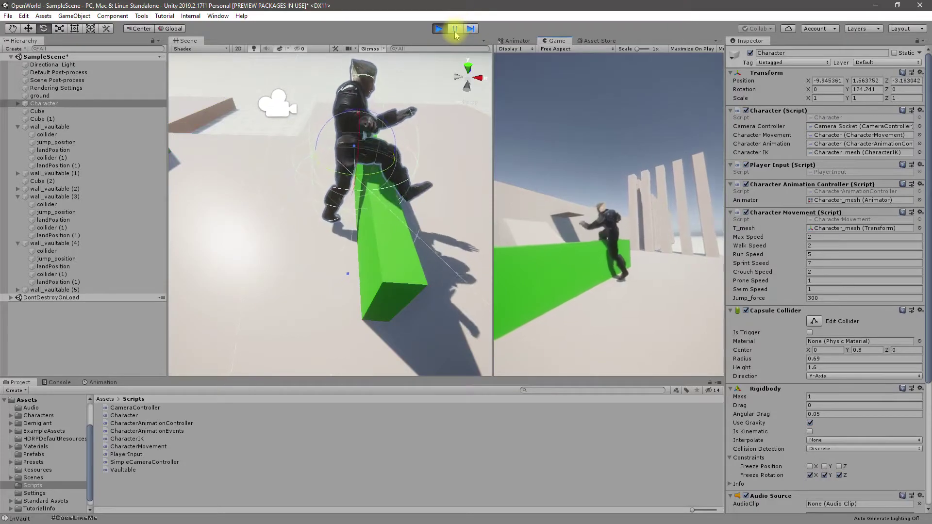
pyautogui.click(438, 29)
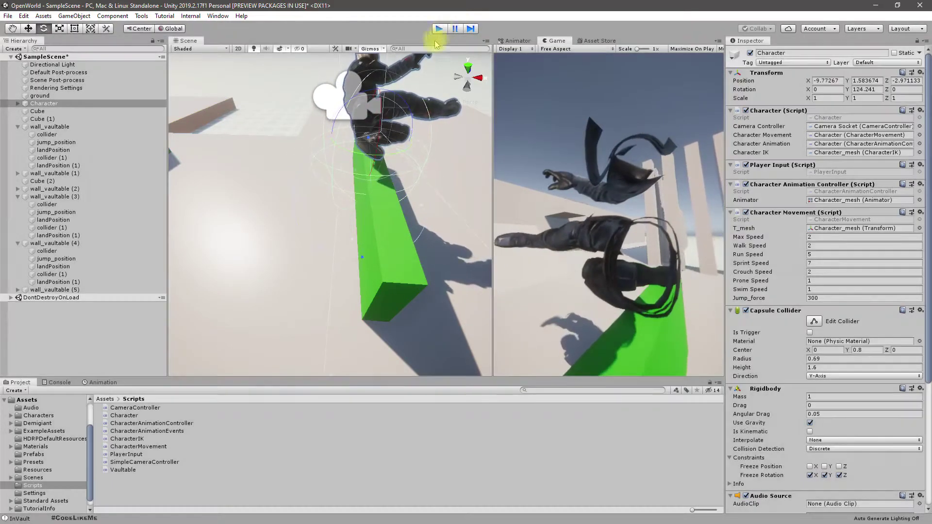
# Step: Rotate wall_vaultable's jump_position about the Y axis to about 37.6°
pyautogui.click(55, 143)
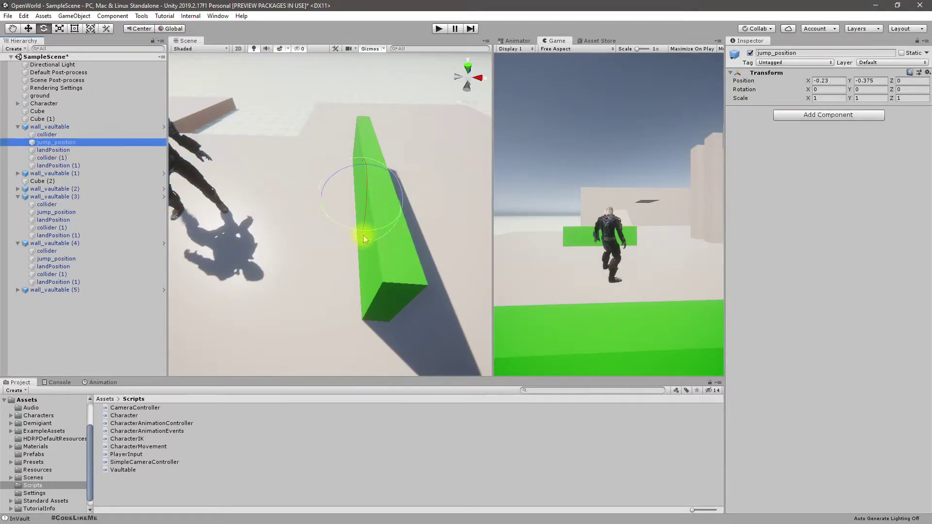
pyautogui.keyDown('alt'); pyautogui.moveTo(339, 220); pyautogui.dragTo(366, 218); pyautogui.keyUp('alt')
pyautogui.moveTo(349, 260); pyautogui.dragTo(358, 202)
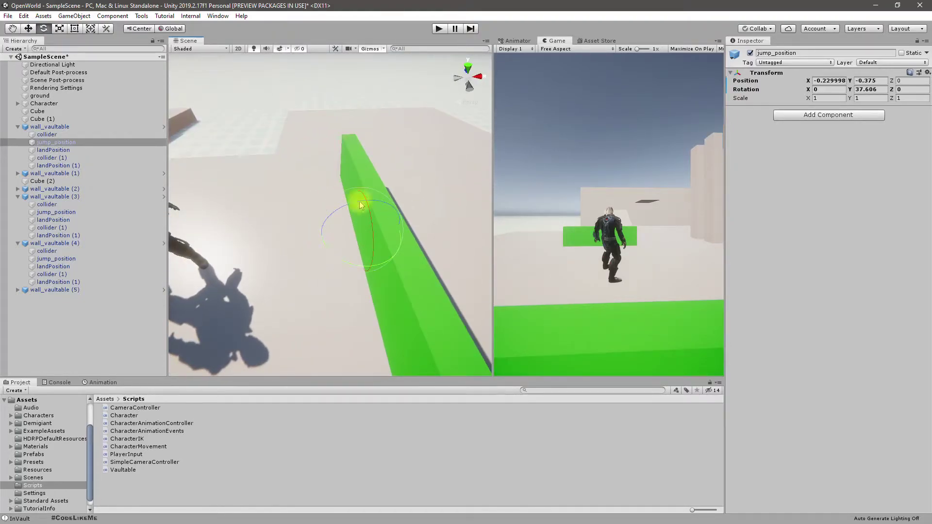
# Step: Start play mode, vault the character over wall_vaultable to check its orientation during the vault, and stop the game
pyautogui.click(439, 29)
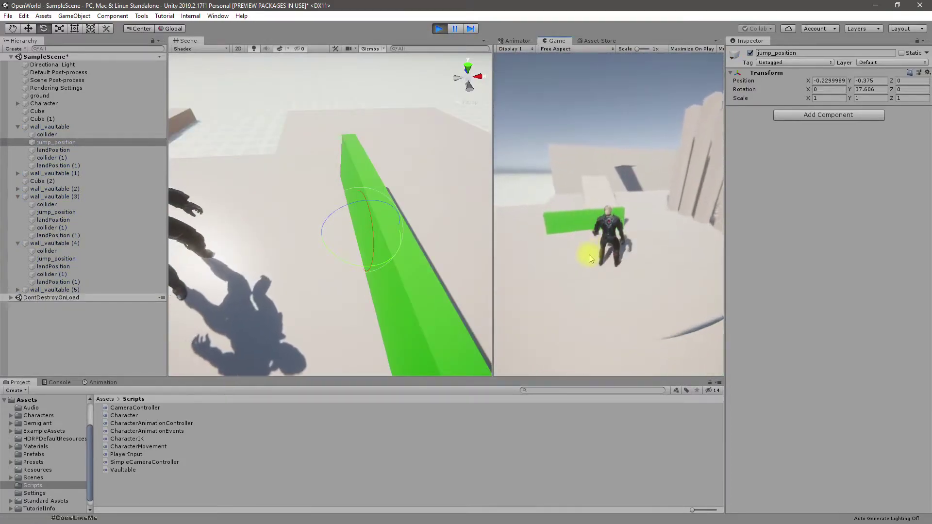
pyautogui.press('space')
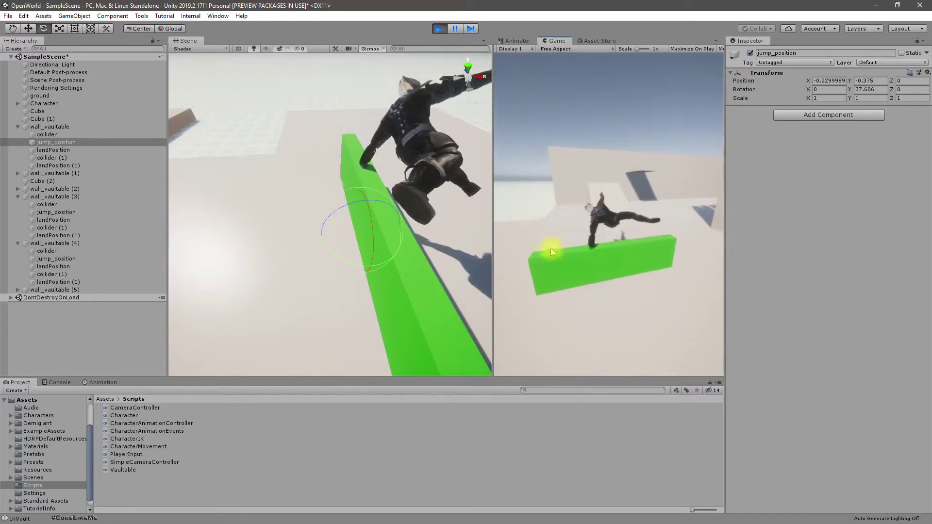
pyautogui.click(439, 29)
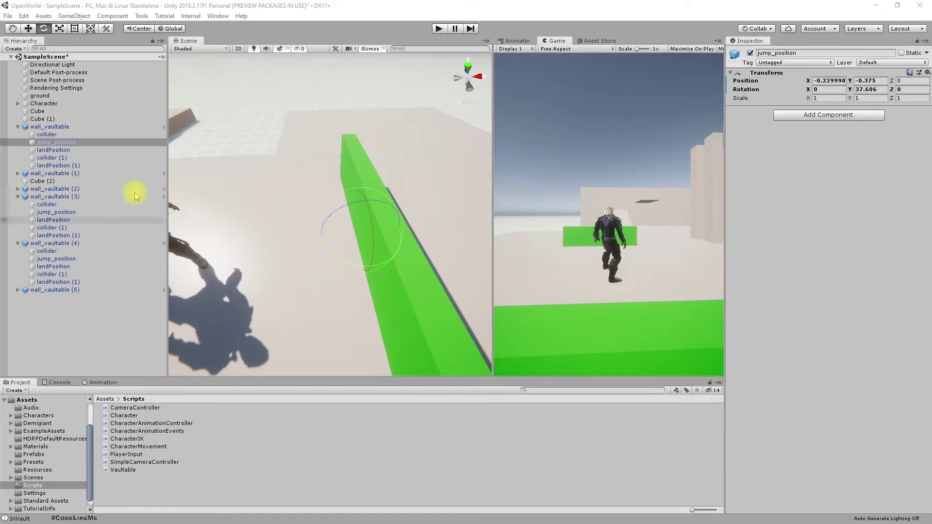
# Step: Set the X scale of wall_vaultable's first collider to 5.5
pyautogui.click(49, 135)
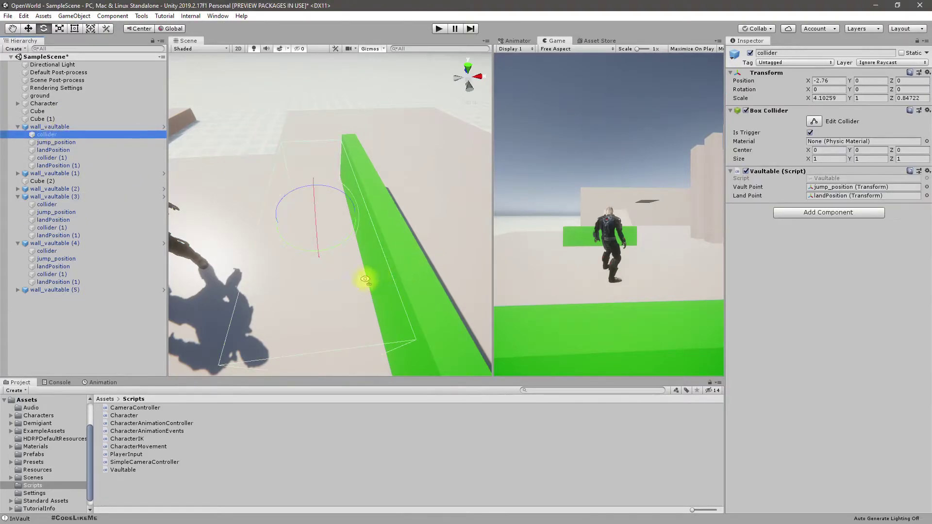
pyautogui.press('s')
pyautogui.moveTo(365, 279); pyautogui.dragTo(331, 273, button='right')
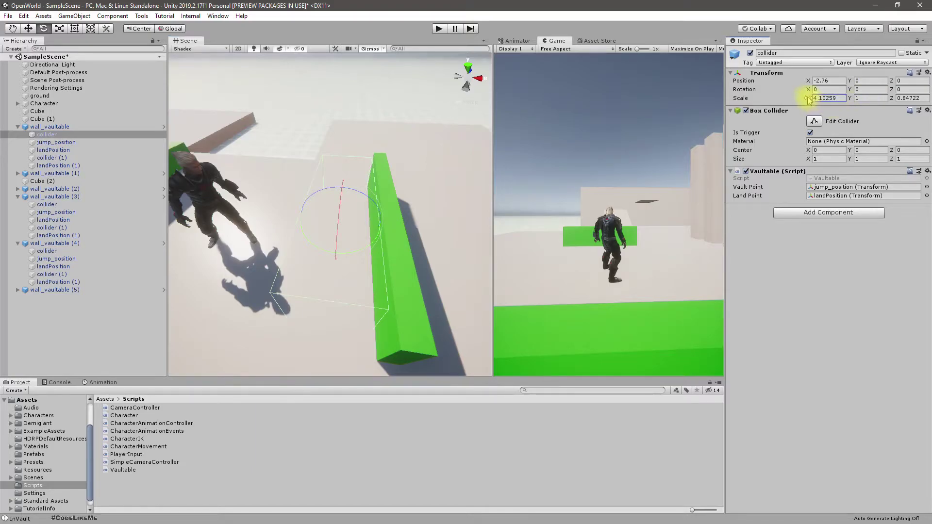
pyautogui.moveTo(810, 99)
pyautogui.mouseDown()
pyautogui.moveTo(799, 100)
pyautogui.moveTo(811, 92)
pyautogui.mouseUp()
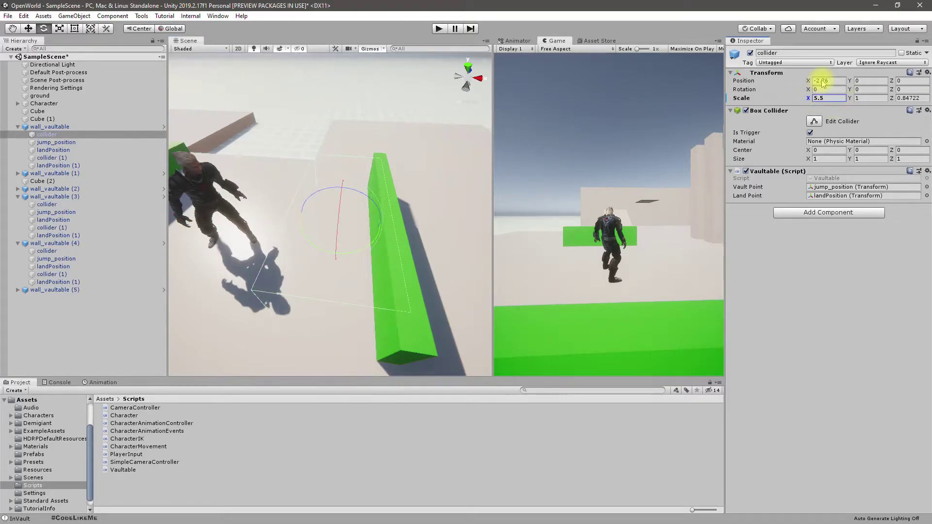